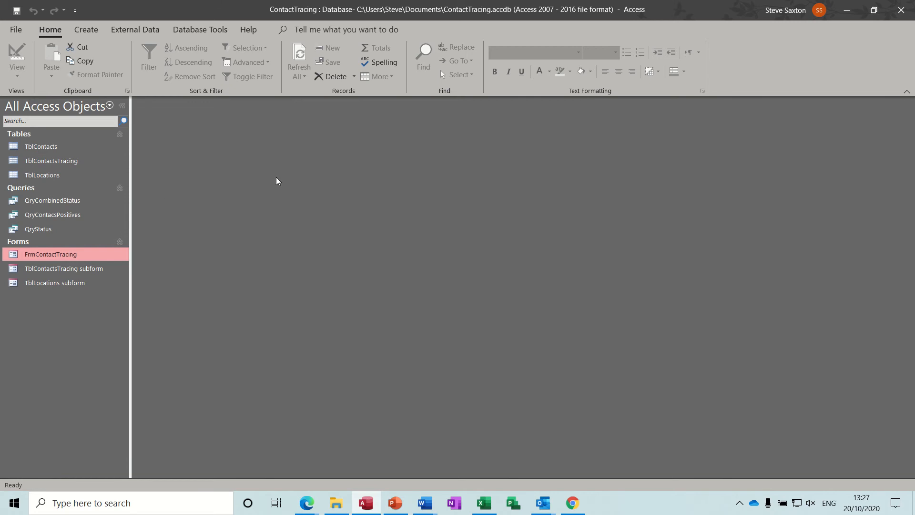
Step: Open the FrmContactTracing form, review the contact record with its tracing and location subforms, and close it
{"action": "left_click", "coordinate": [47, 147]}
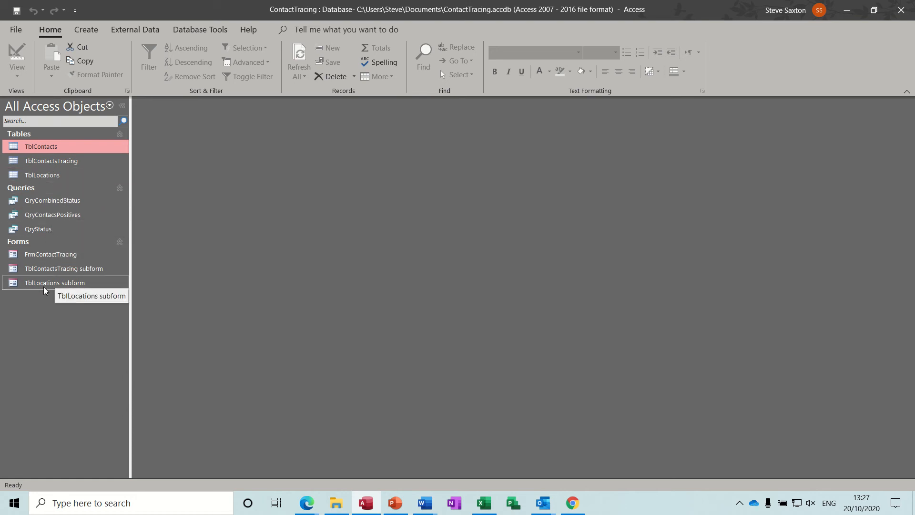
{"action": "left_click", "coordinate": [51, 256]}
{"action": "double_click", "coordinate": [50, 255]}
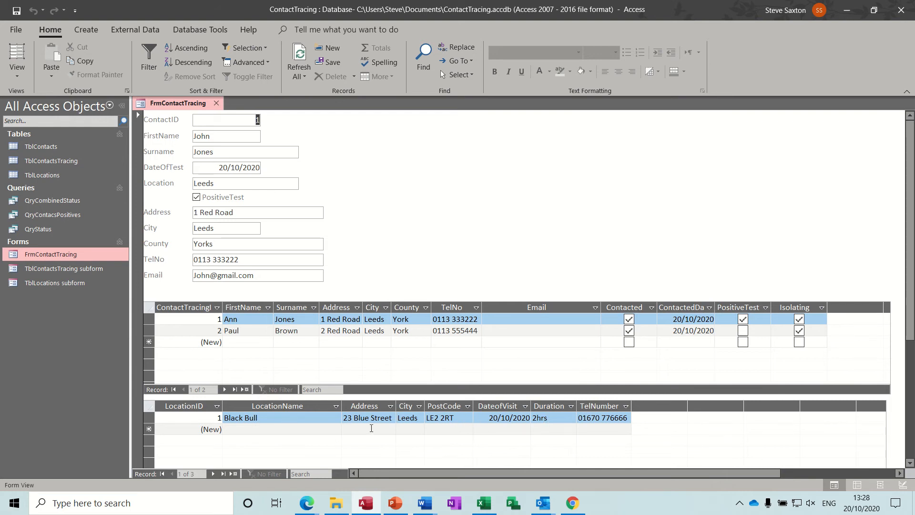
{"action": "left_click", "coordinate": [217, 103]}
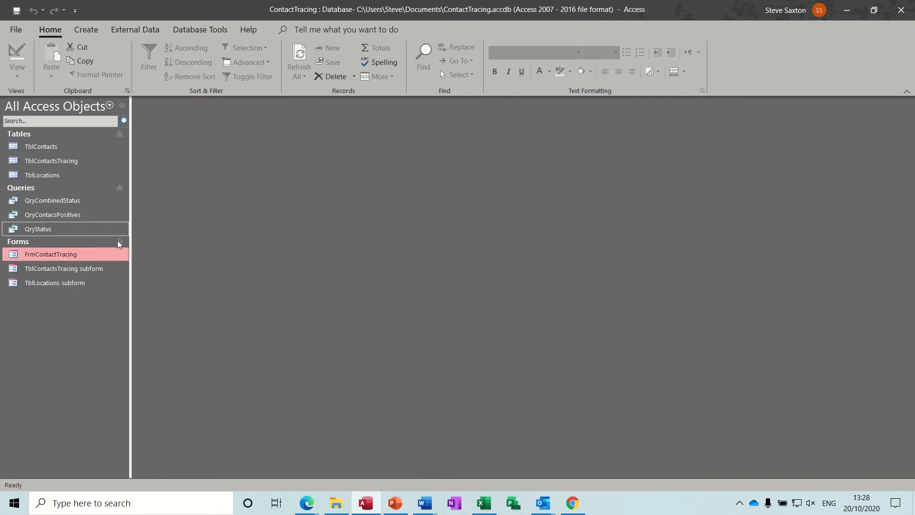
Step: Compare the QryStatus results with the records in TblContactsTracing, closing both when done
{"action": "double_click", "coordinate": [38, 229]}
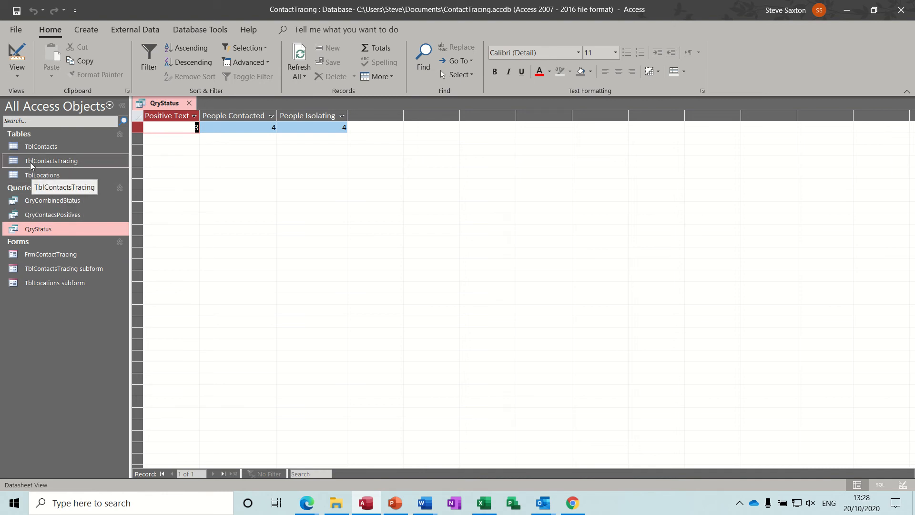
{"action": "double_click", "coordinate": [64, 161]}
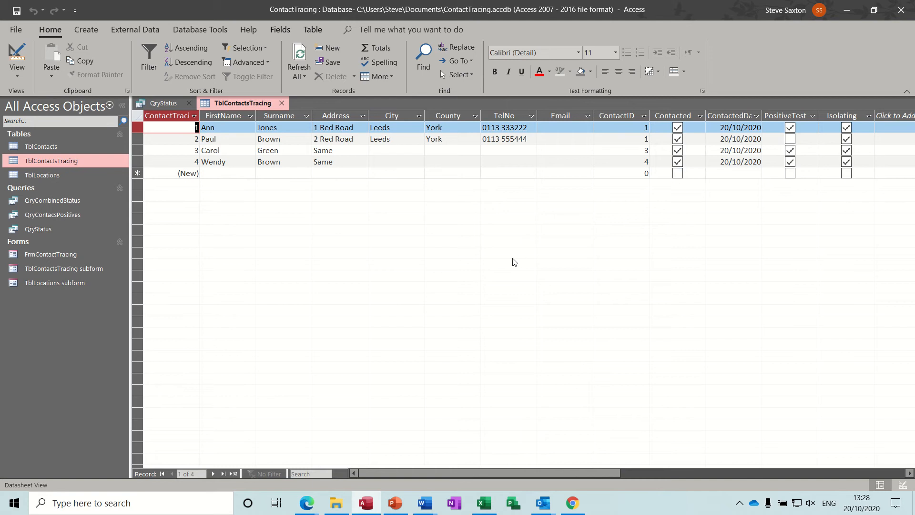
{"action": "left_click", "coordinate": [167, 105]}
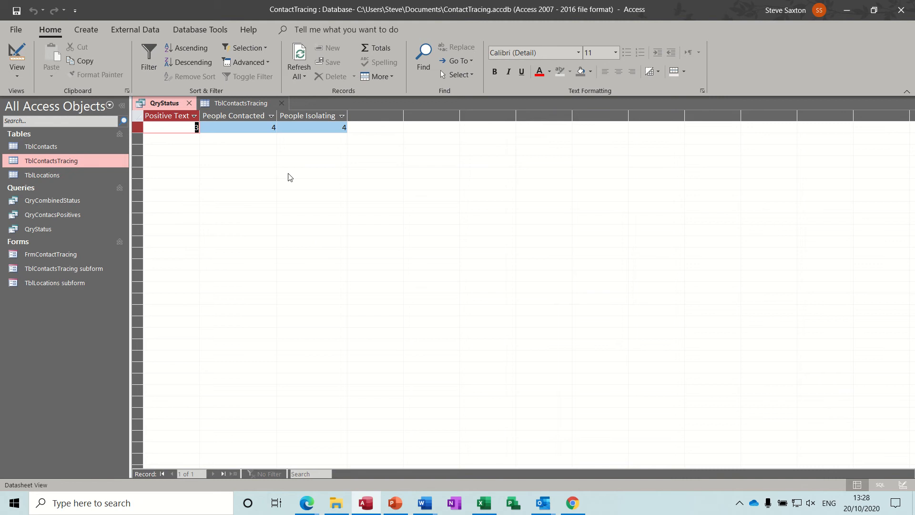
{"action": "left_click", "coordinate": [189, 103]}
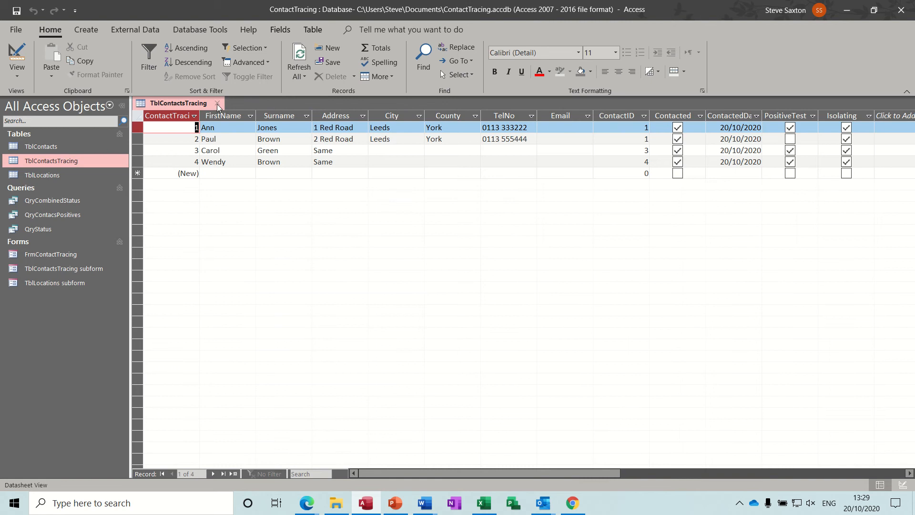
{"action": "left_click", "coordinate": [218, 104]}
Step: Review the positive tests in TblContacts and the totals in QryCombinedStatus, closing each after viewing
{"action": "double_click", "coordinate": [62, 144]}
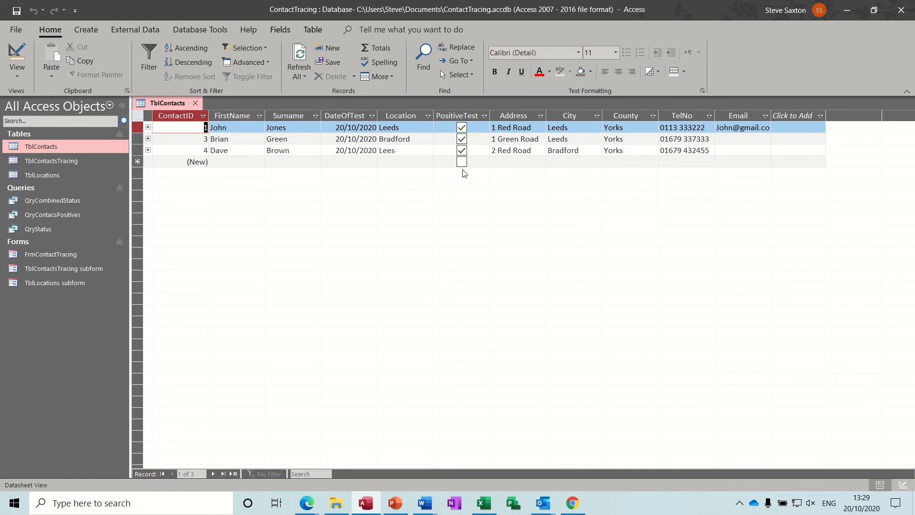
{"action": "left_click", "coordinate": [196, 103]}
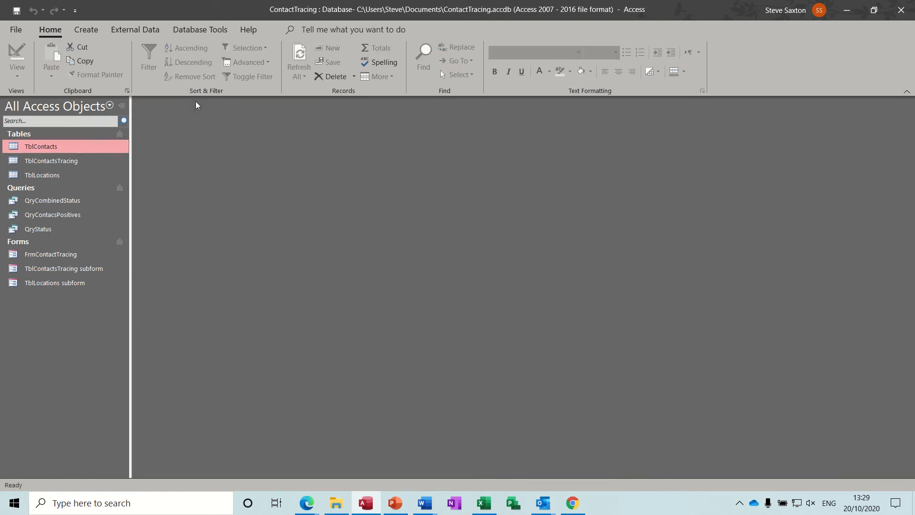
{"action": "double_click", "coordinate": [87, 201]}
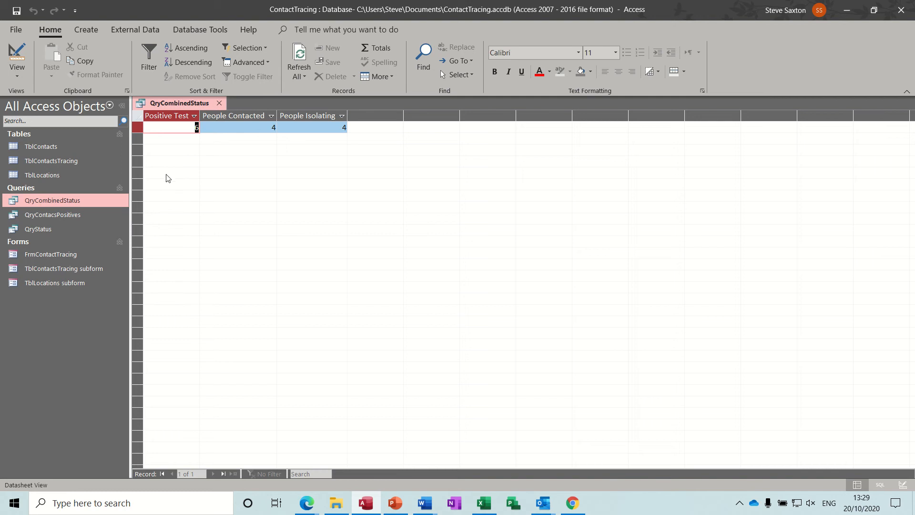
{"action": "left_click", "coordinate": [220, 104]}
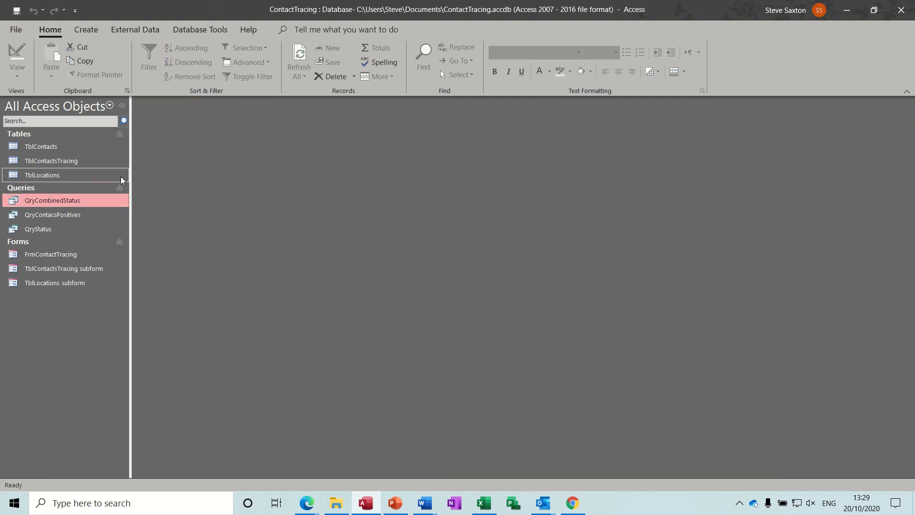
Step: Examine the field names and data types of TblLocations in Design View, then close the table
{"action": "left_click", "coordinate": [74, 176]}
{"action": "right_click", "coordinate": [74, 175]}
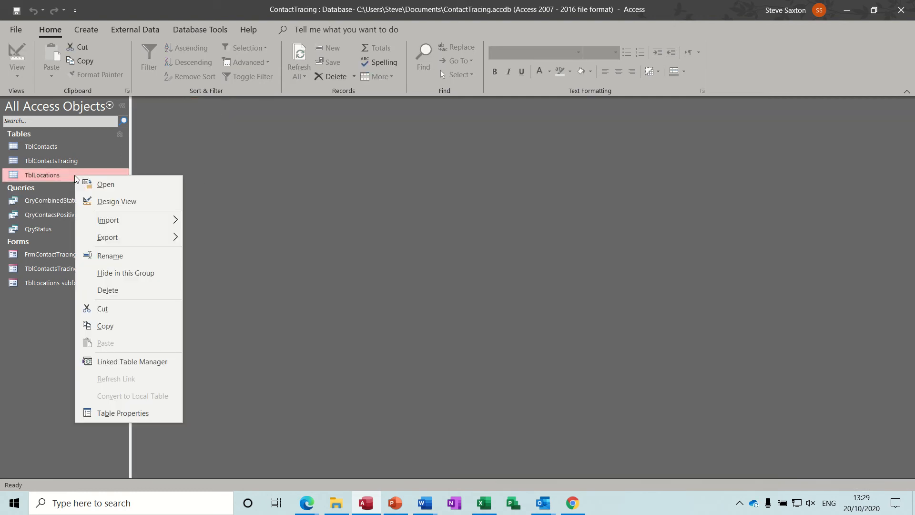
{"action": "left_click", "coordinate": [92, 200]}
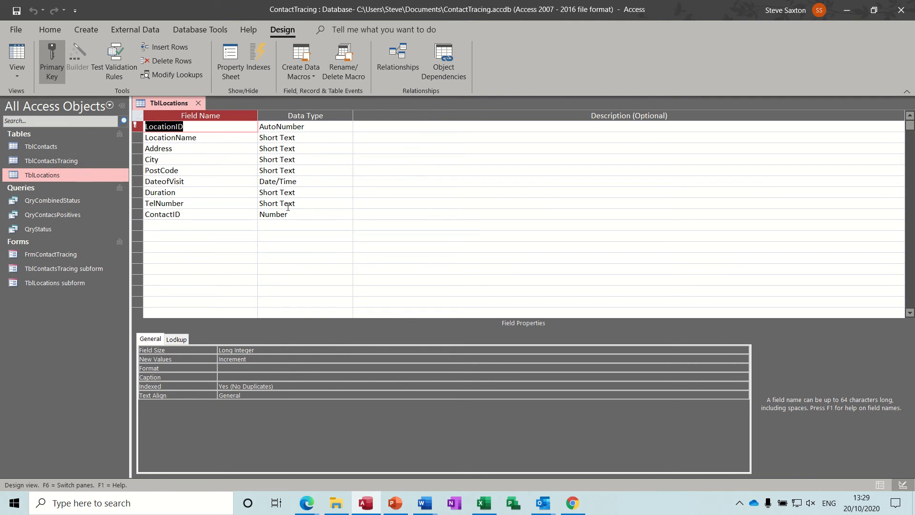
{"action": "left_click", "coordinate": [199, 104]}
Step: Examine the field names and data types of TblContactsTracing in its design, then close the table
{"action": "left_click", "coordinate": [88, 161]}
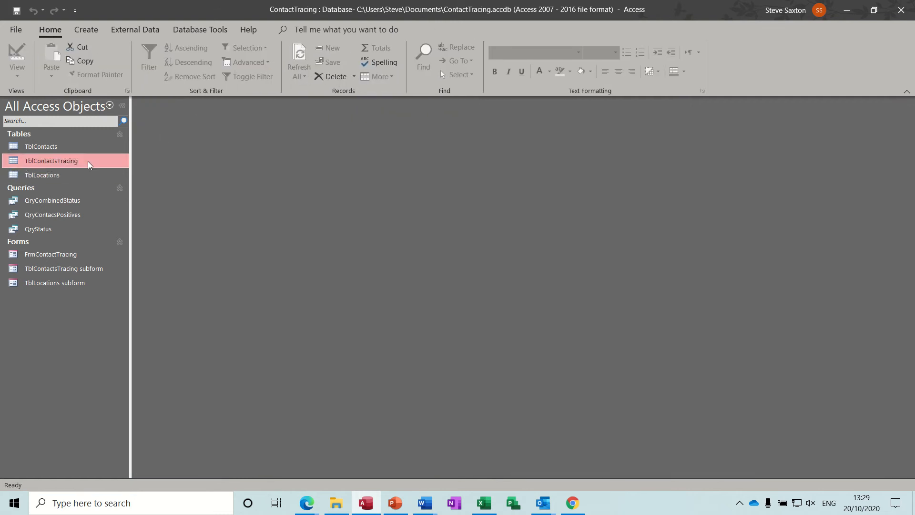
{"action": "right_click", "coordinate": [88, 161]}
{"action": "left_click", "coordinate": [107, 183]}
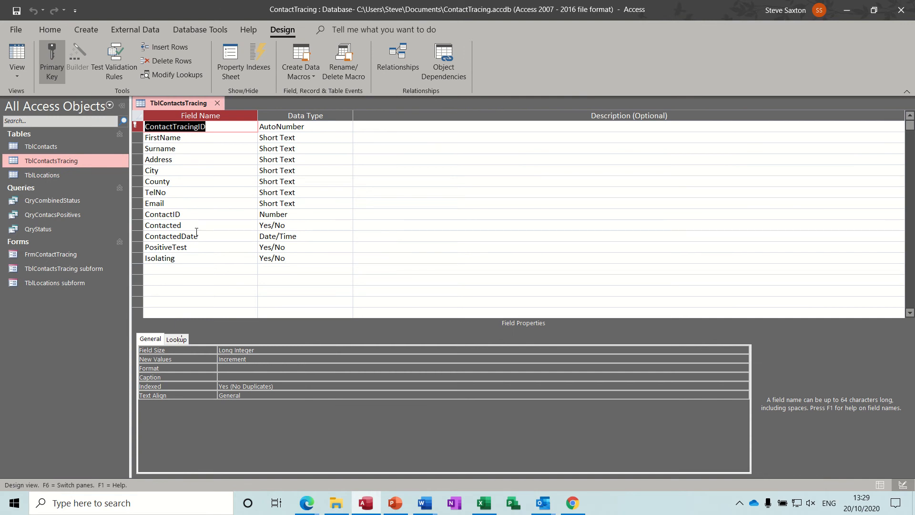
{"action": "left_click", "coordinate": [219, 103]}
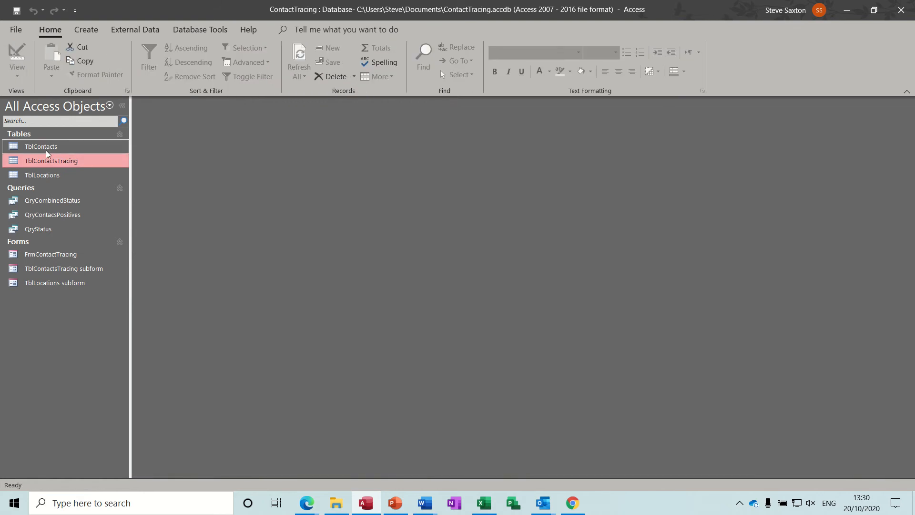
Step: Inspect the relationships linking TblContacts to TblContactsTracing and TblLocations, then close the relationships layout
{"action": "left_click", "coordinate": [196, 31]}
{"action": "left_click", "coordinate": [150, 57]}
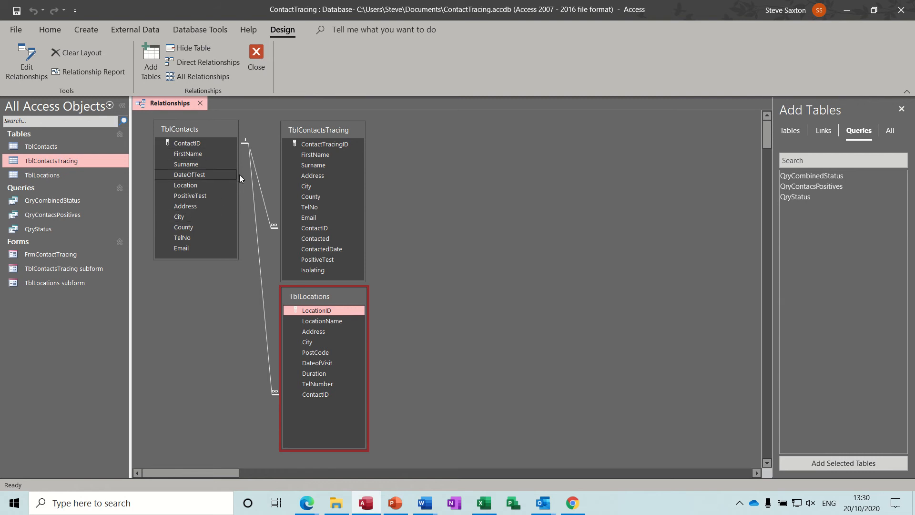
{"action": "left_click", "coordinate": [256, 55]}
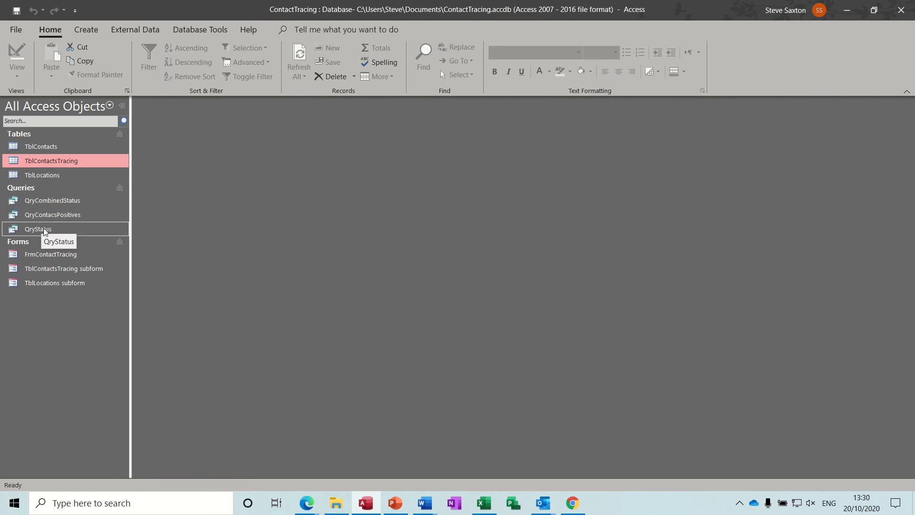
Step: Open QryStatus in Design View and widen the People Isolating and Positive Text columns to read their Abs(Sum()) expressions
{"action": "left_click", "coordinate": [71, 230]}
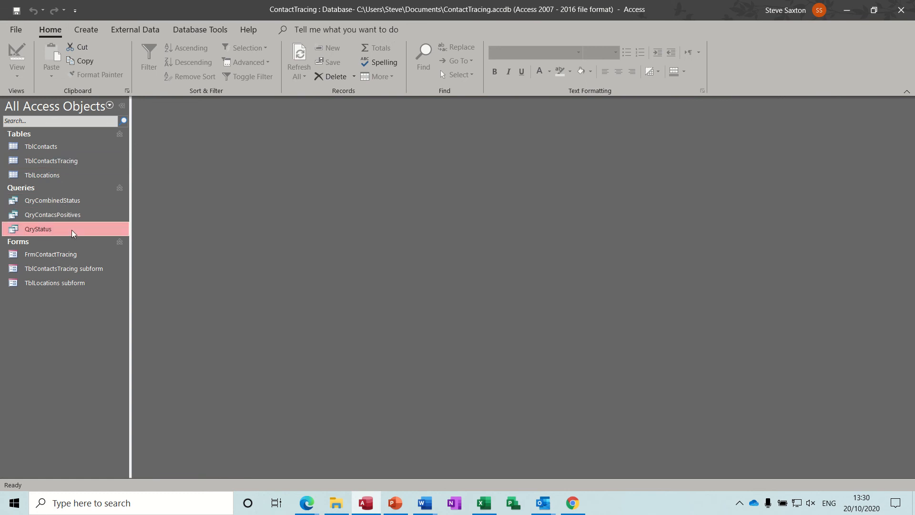
{"action": "right_click", "coordinate": [33, 230]}
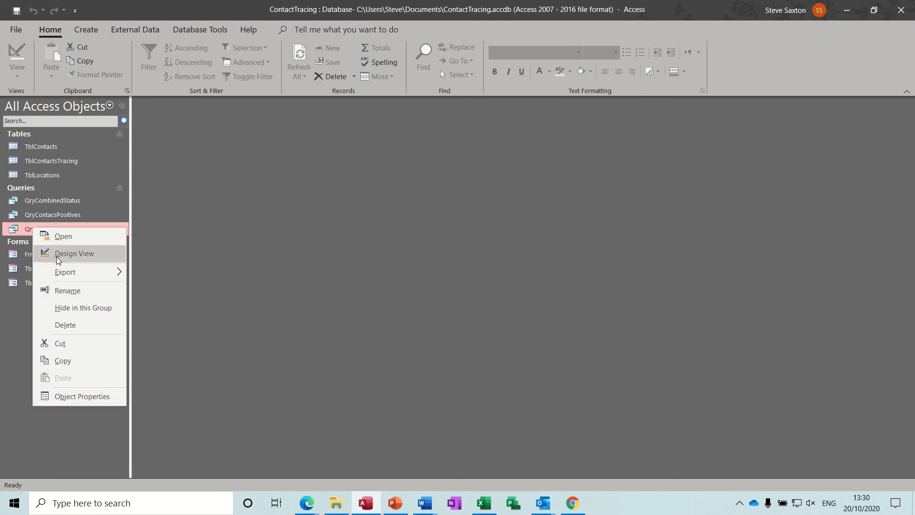
{"action": "left_click", "coordinate": [74, 253]}
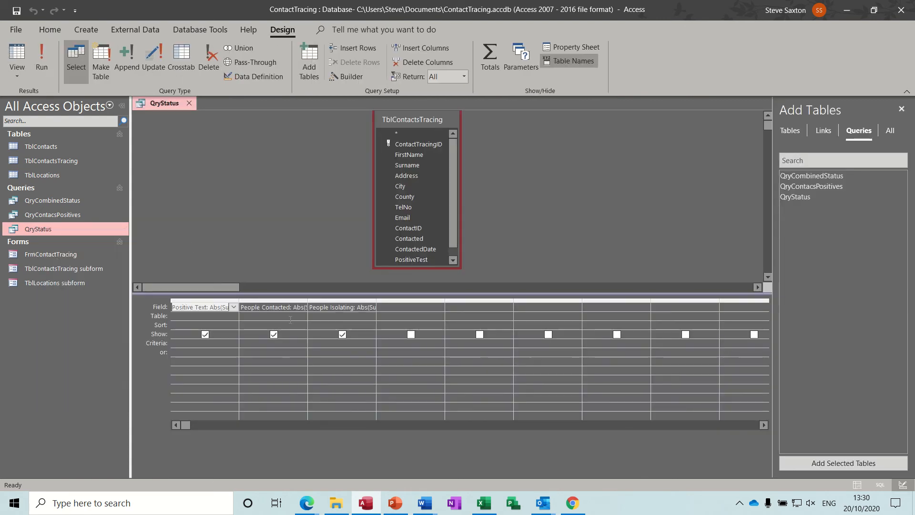
{"action": "left_click_drag", "start_coordinate": [376, 302], "coordinate": [434, 301]}
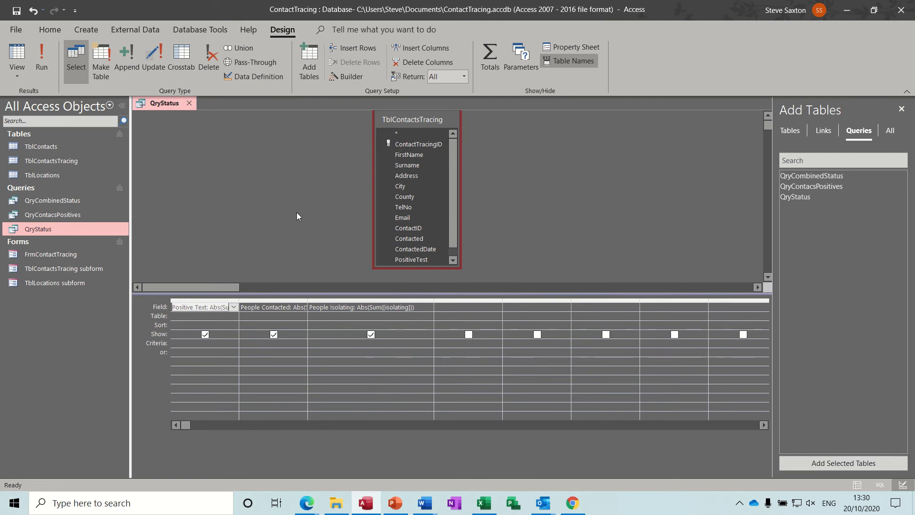
{"action": "double_click", "coordinate": [238, 301]}
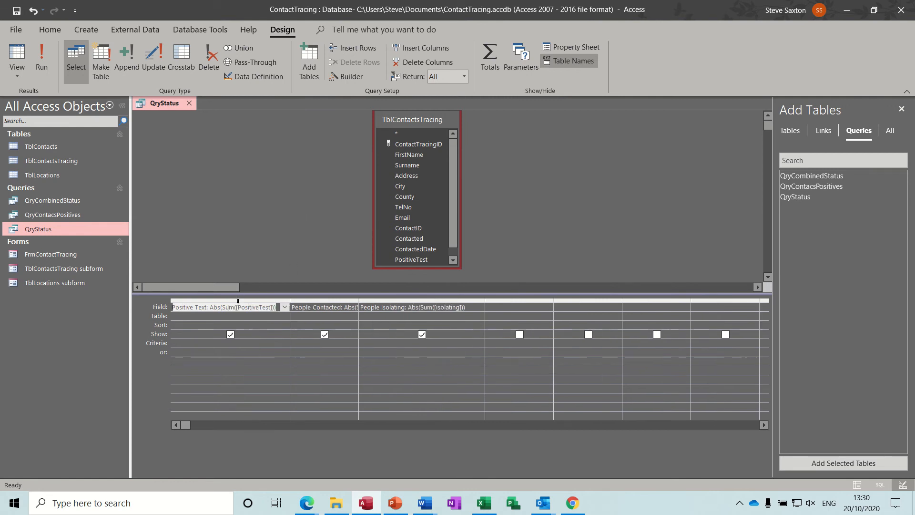
{"action": "left_click", "coordinate": [237, 167]}
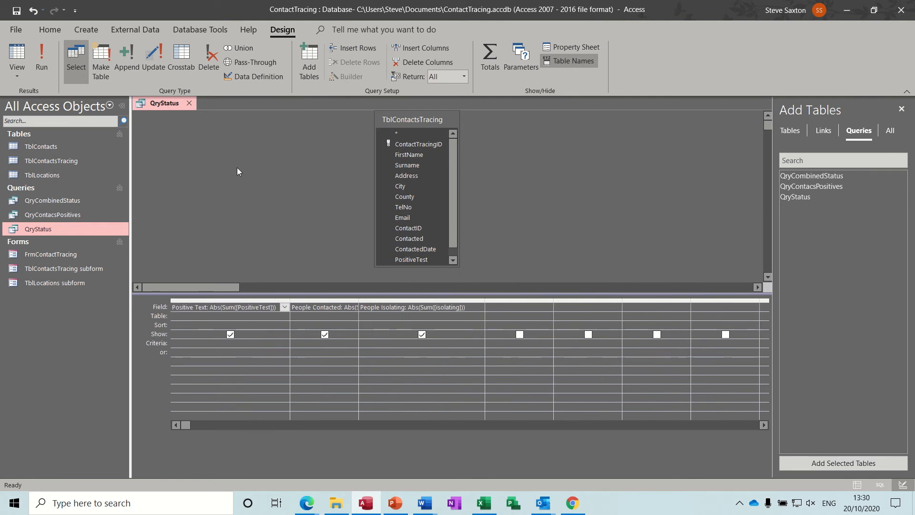
Step: Create a new query in Design View, add TblContactsTracing to it and enlarge the table's field list
{"action": "left_click", "coordinate": [88, 31]}
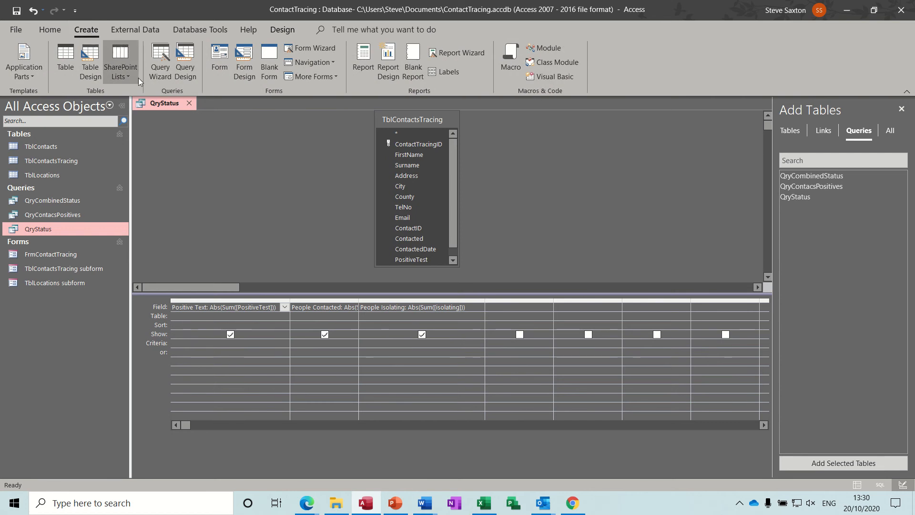
{"action": "left_click", "coordinate": [185, 67]}
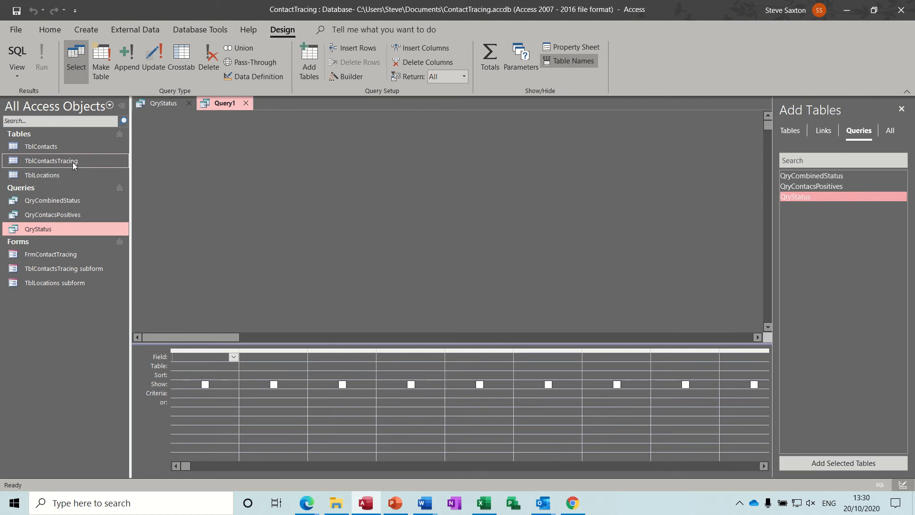
{"action": "left_click_drag", "start_coordinate": [73, 162], "coordinate": [273, 198]}
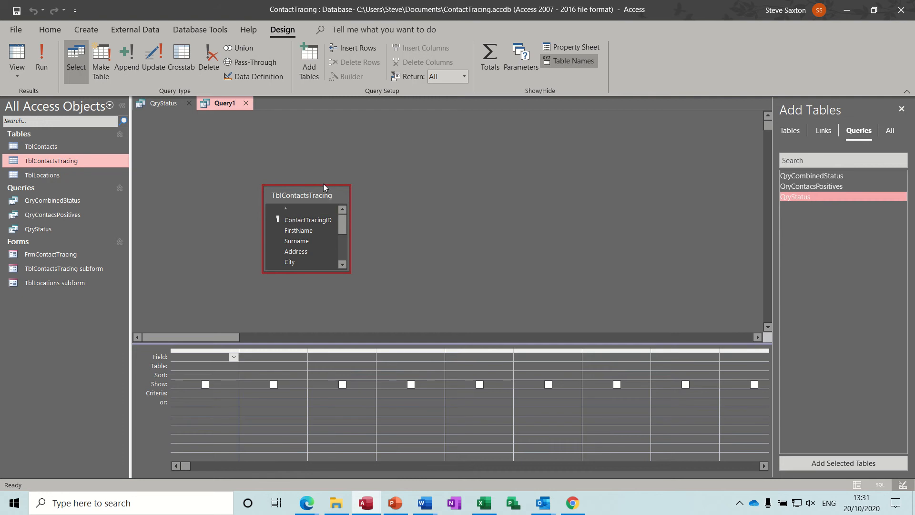
{"action": "left_click_drag", "start_coordinate": [325, 186], "coordinate": [319, 131]}
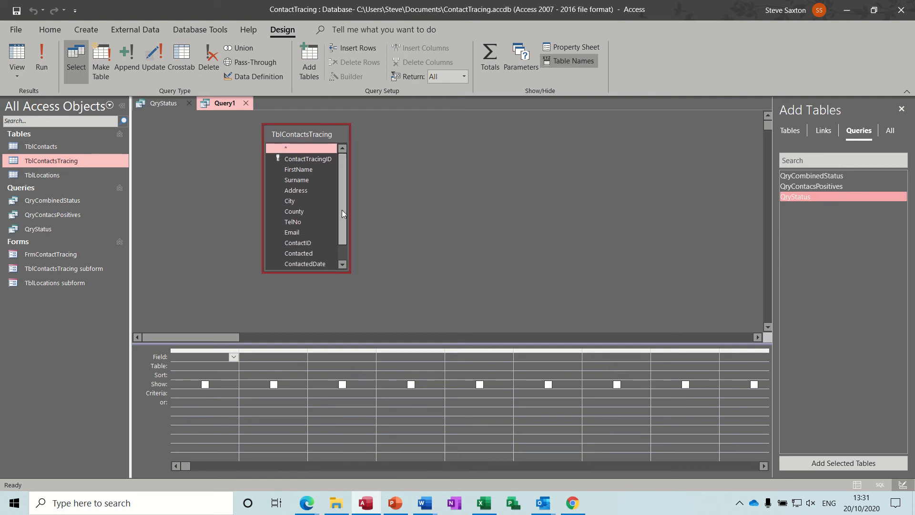
Step: Add the Contacted, PositiveTest and Isolating fields to the new query and run it
{"action": "left_click_drag", "start_coordinate": [342, 216], "coordinate": [343, 234]}
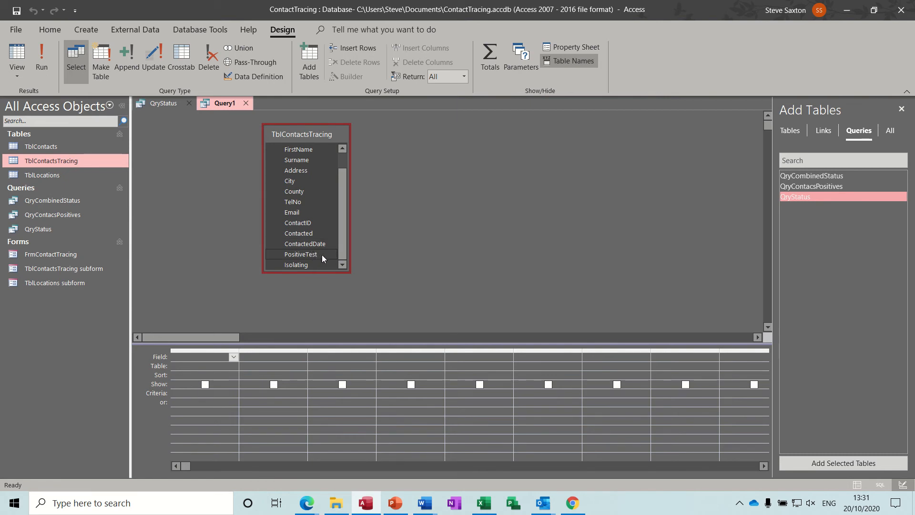
{"action": "double_click", "coordinate": [307, 233]}
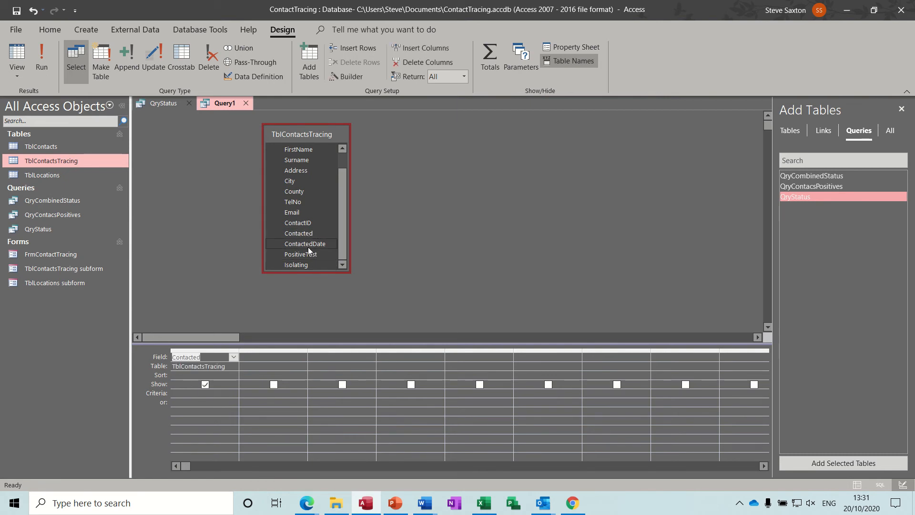
{"action": "double_click", "coordinate": [309, 255]}
{"action": "double_click", "coordinate": [305, 264]}
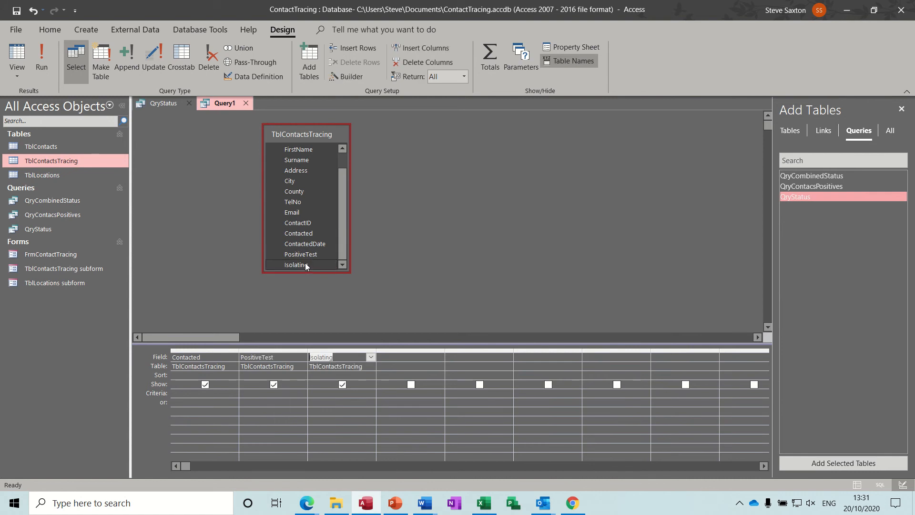
{"action": "left_click", "coordinate": [41, 64]}
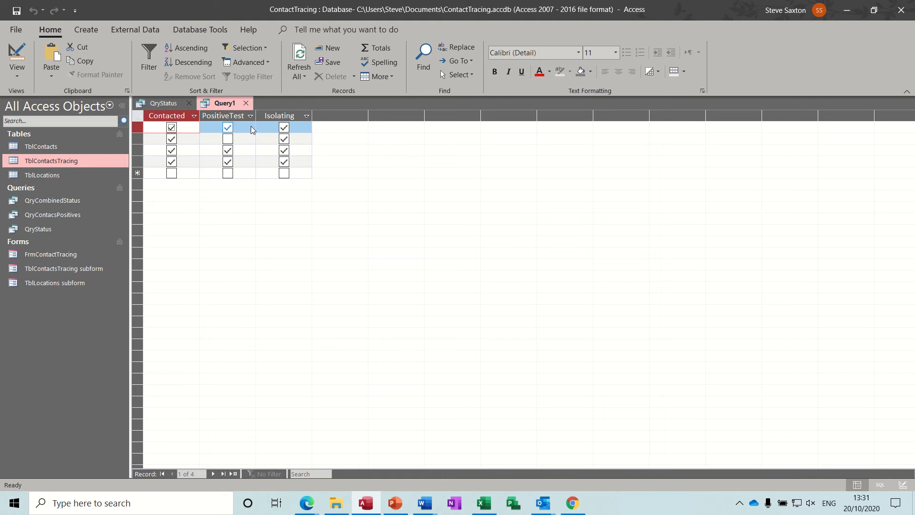
Step: Try totalling the query by turning on Totals, setting Contacted, PositiveTest and Isolating to Sum, and running it
{"action": "left_click", "coordinate": [17, 55]}
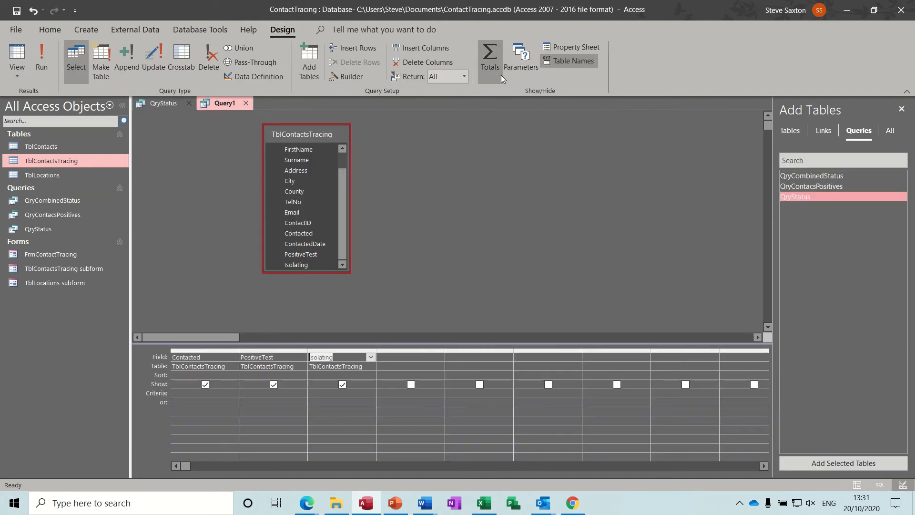
{"action": "left_click", "coordinate": [490, 55]}
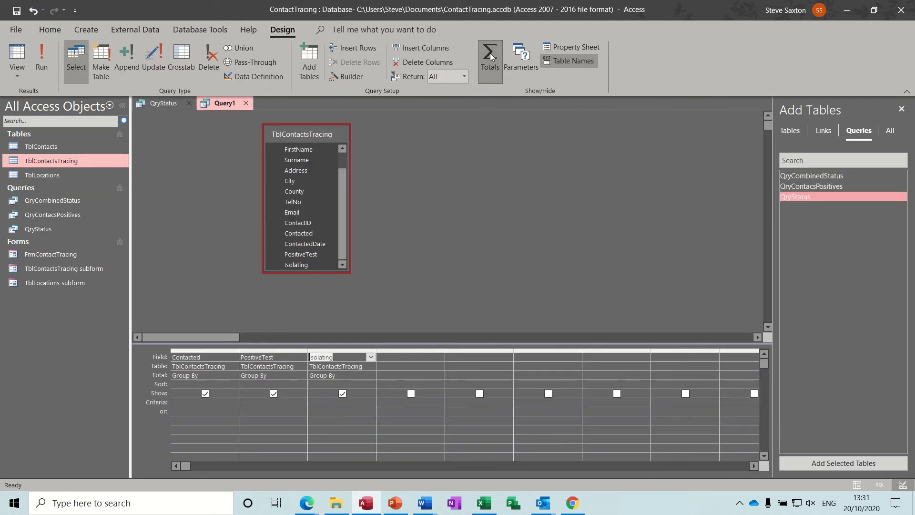
{"action": "left_click", "coordinate": [228, 375]}
{"action": "left_click", "coordinate": [234, 375]}
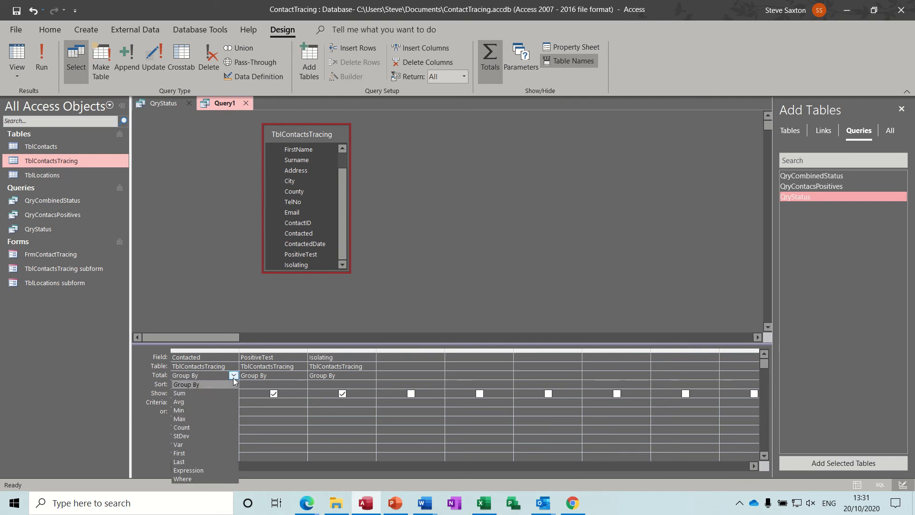
{"action": "left_click", "coordinate": [213, 393]}
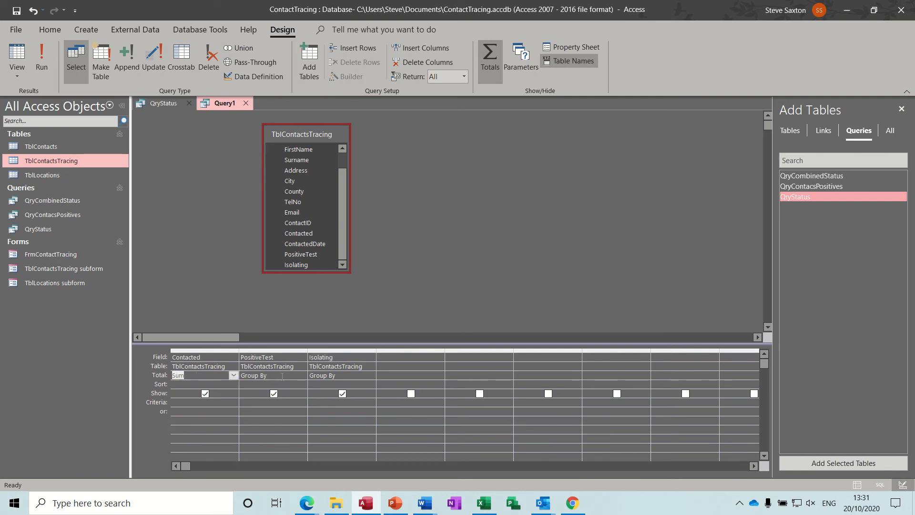
{"action": "left_click", "coordinate": [282, 376]}
{"action": "left_click", "coordinate": [303, 376]}
{"action": "left_click", "coordinate": [284, 391]}
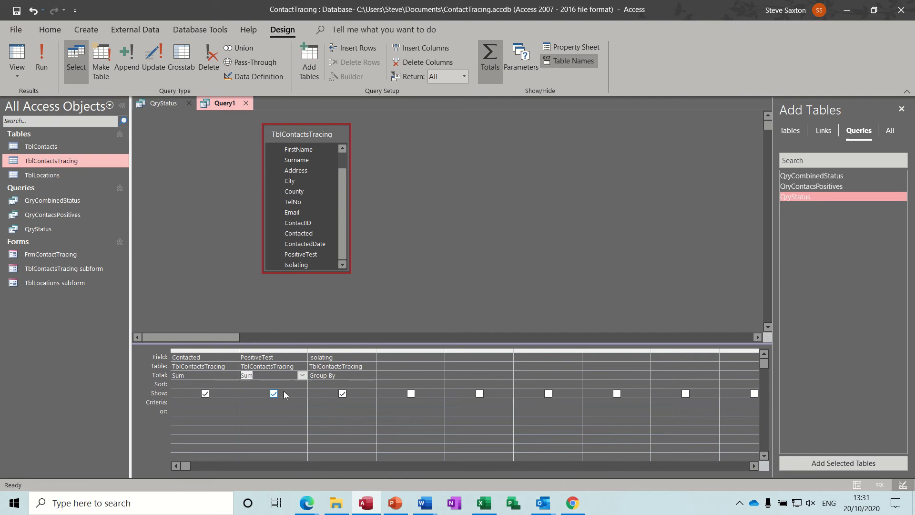
{"action": "left_click", "coordinate": [344, 376]}
{"action": "left_click", "coordinate": [371, 376]}
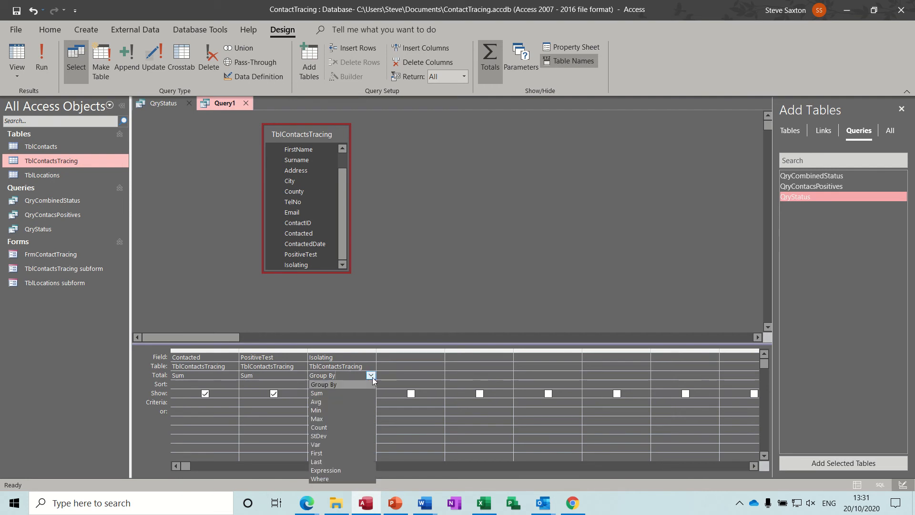
{"action": "left_click", "coordinate": [354, 393]}
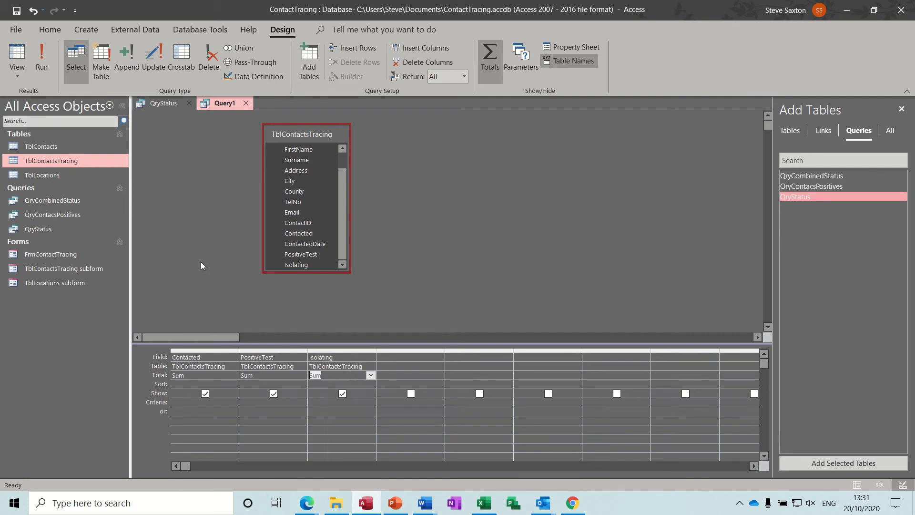
{"action": "left_click", "coordinate": [41, 54]}
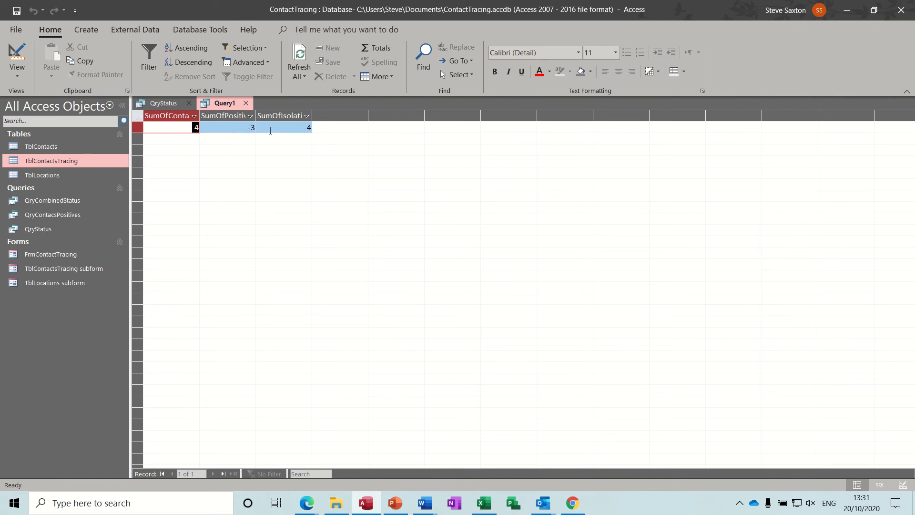
Step: Return the query to Design View, turn off Totals and delete the Contacted, PositiveTest and Isolating columns from the grid
{"action": "left_click", "coordinate": [17, 55]}
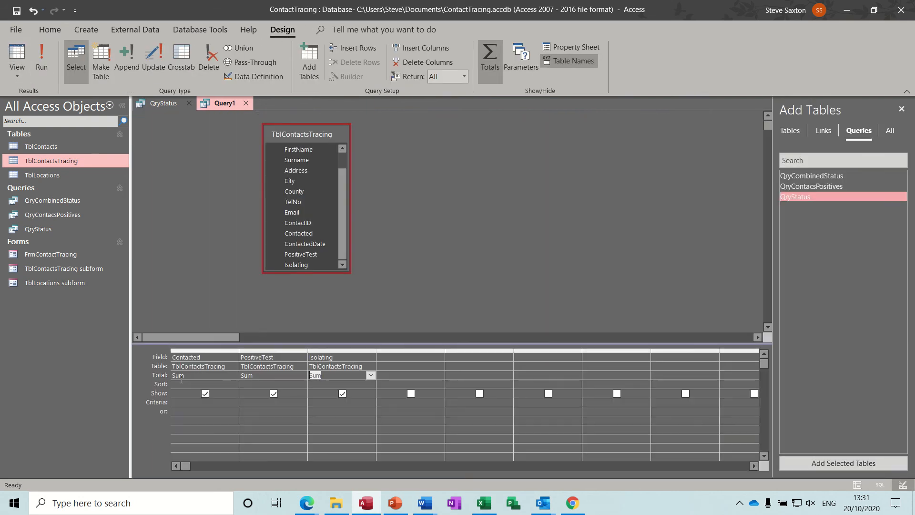
{"action": "left_click", "coordinate": [491, 53]}
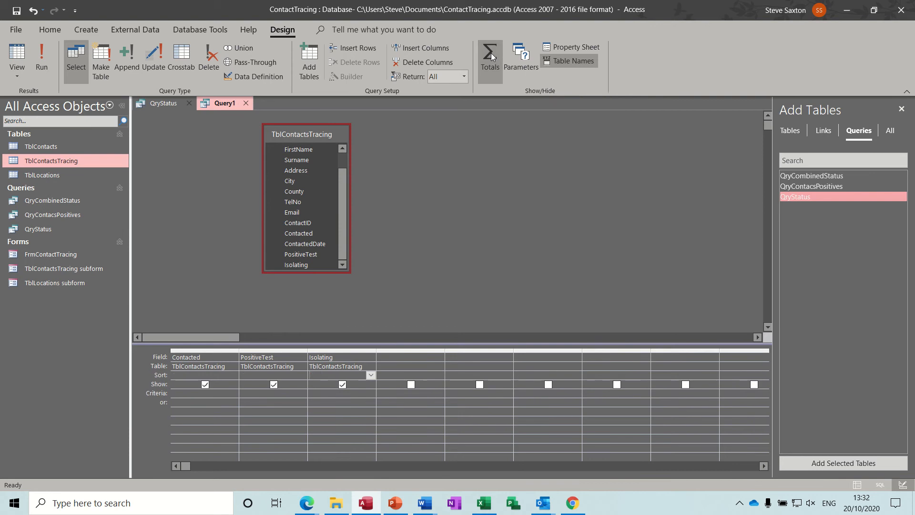
{"action": "left_click_drag", "start_coordinate": [357, 351], "coordinate": [208, 350]}
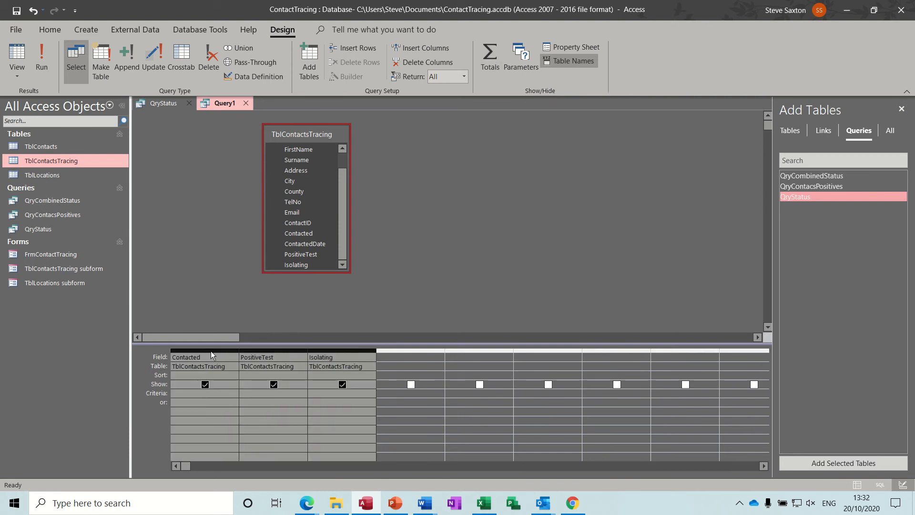
{"action": "key", "text": "Delete"}
Step: Start a calculated field in the first empty column with Expression Builder and insert the Contacted field from TblContactsTracing
{"action": "left_click", "coordinate": [203, 358]}
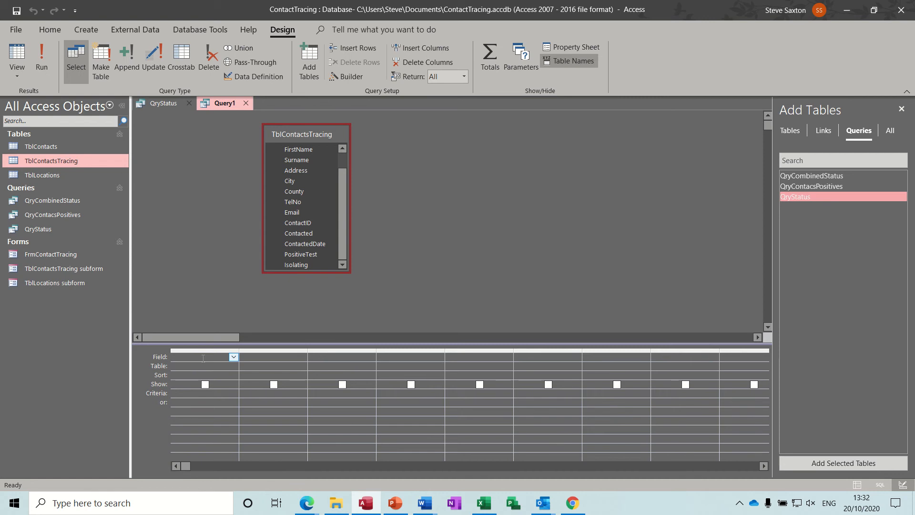
{"action": "left_click", "coordinate": [348, 77]}
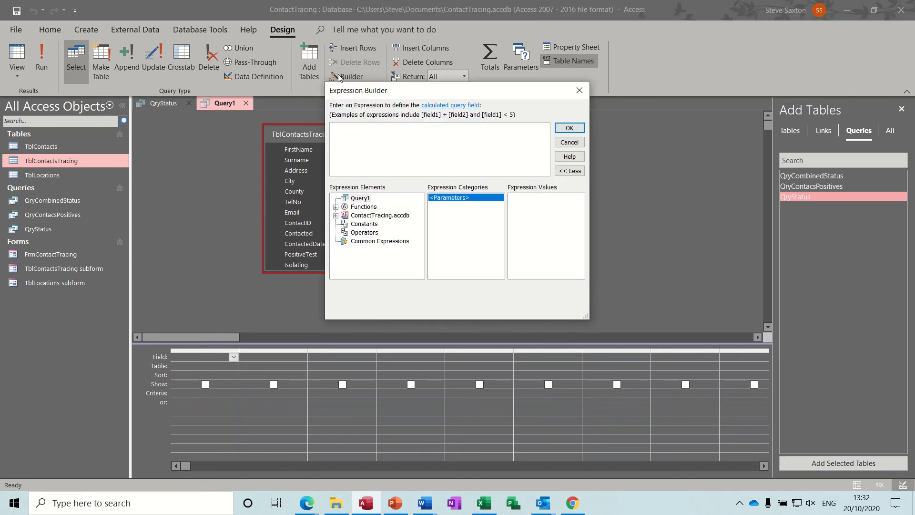
{"action": "left_click", "coordinate": [335, 215]}
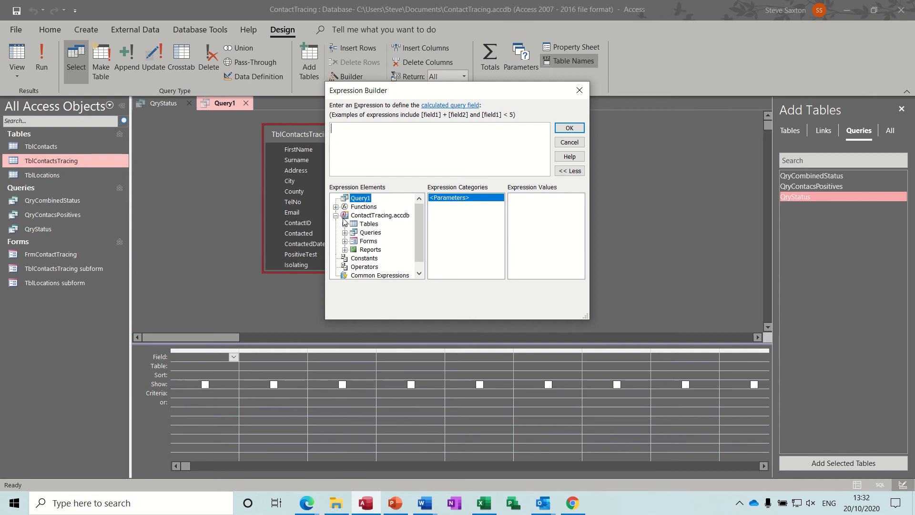
{"action": "left_click", "coordinate": [344, 224]}
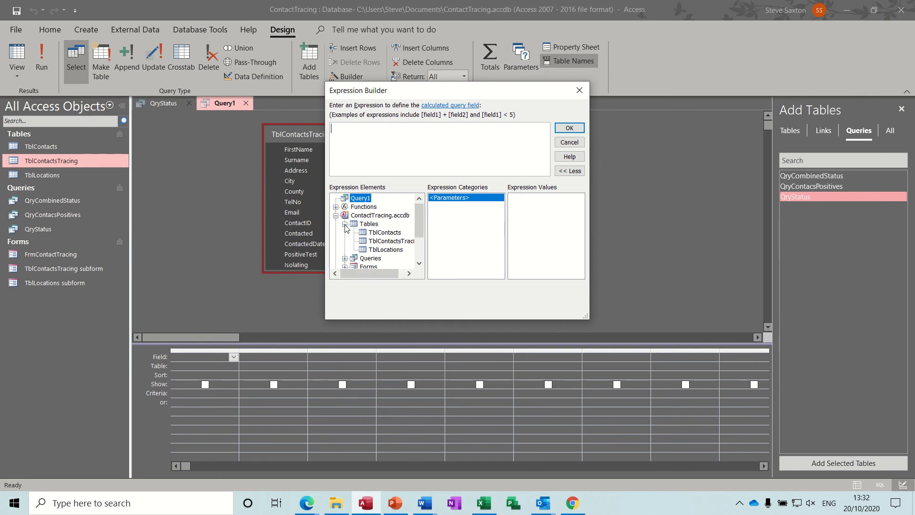
{"action": "left_click", "coordinate": [377, 244]}
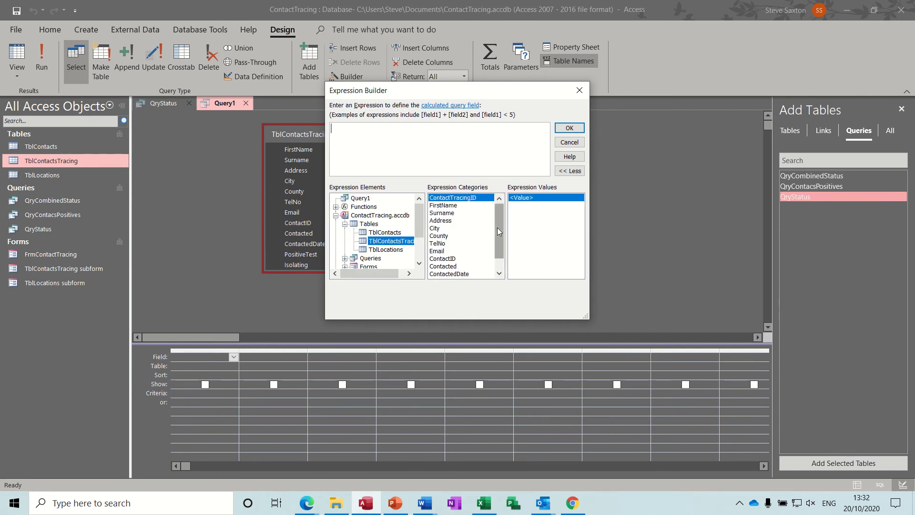
{"action": "left_click_drag", "start_coordinate": [497, 231], "coordinate": [502, 260]}
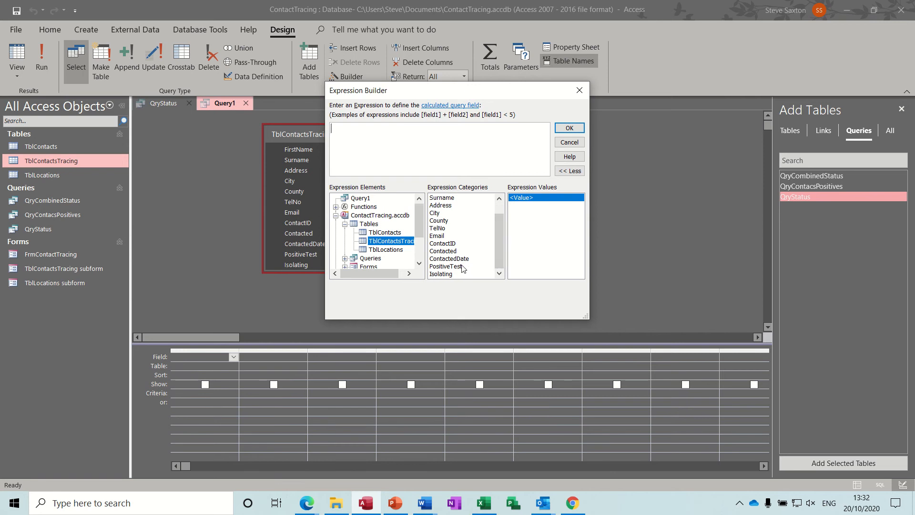
{"action": "double_click", "coordinate": [456, 251]}
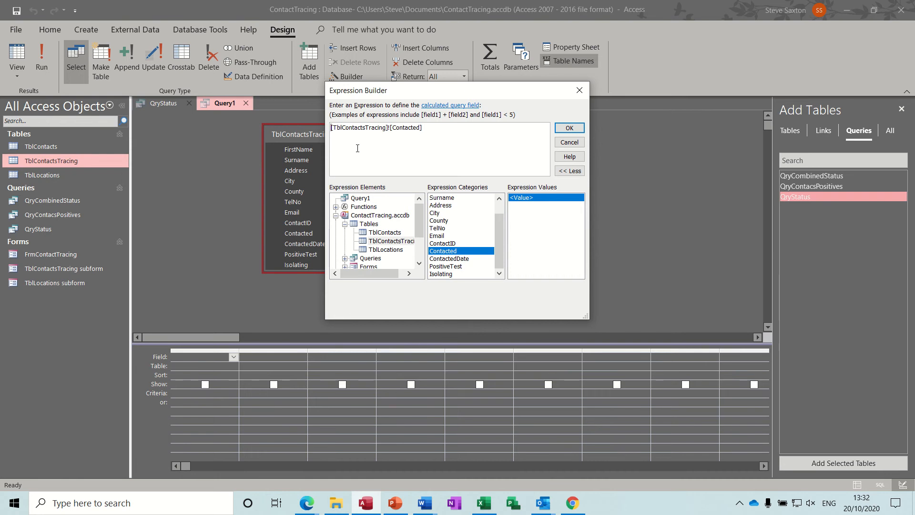
Step: Wrap the Contacted reference to make abs(sum([TblContactsTracing]![Contacted])) and accept the expression
{"action": "type", "text": "abs"}
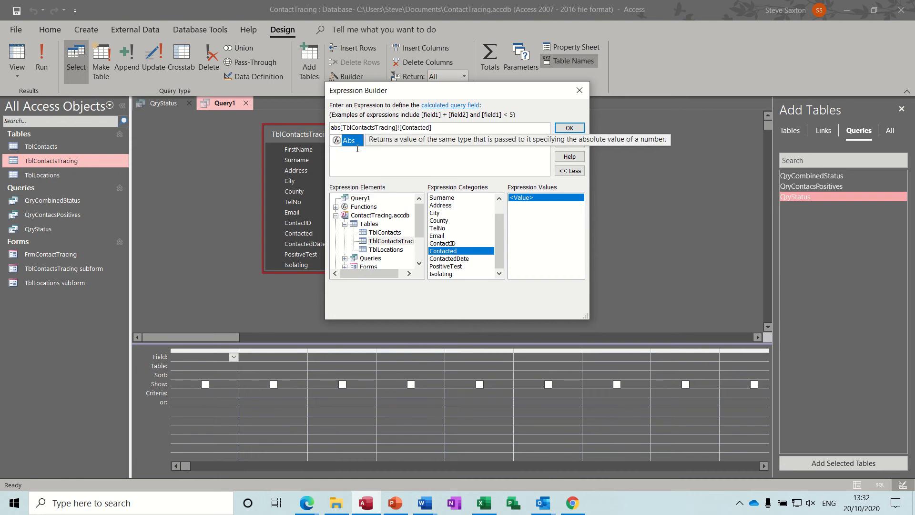
{"action": "type", "text": "("}
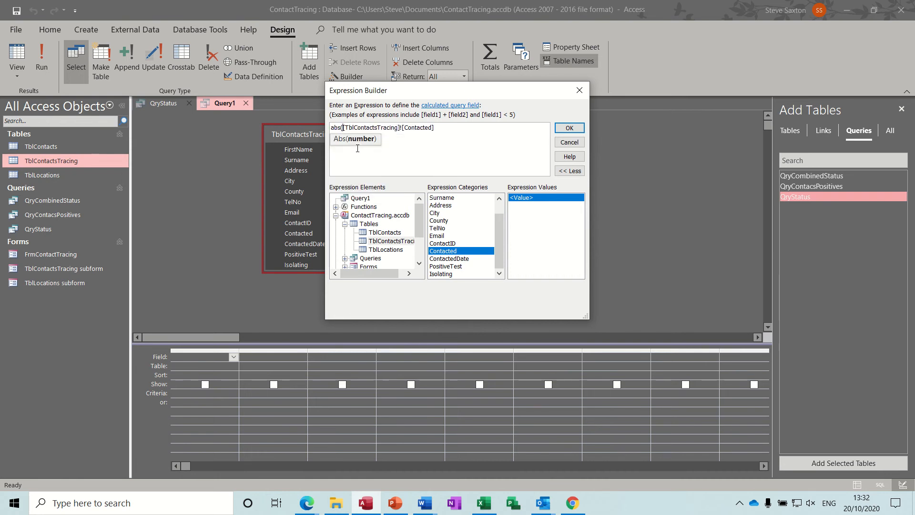
{"action": "type", "text": "sum("}
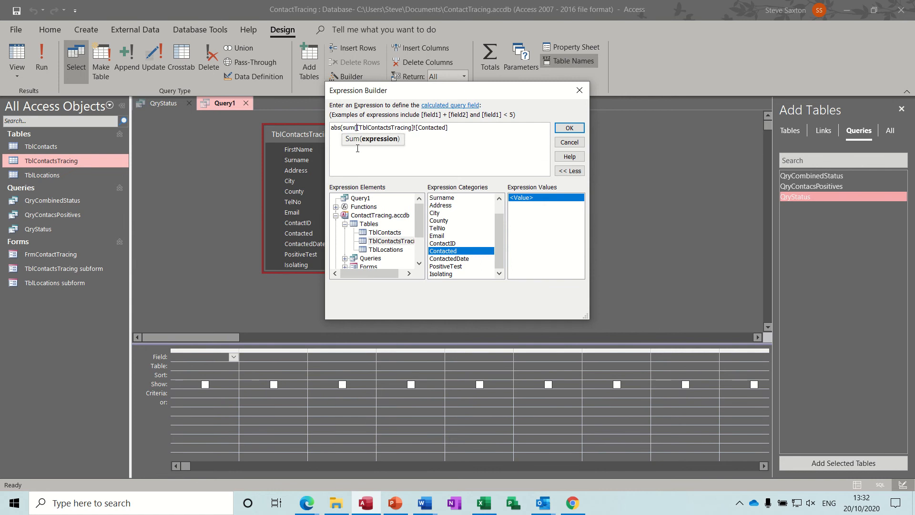
{"action": "left_click", "coordinate": [461, 127]}
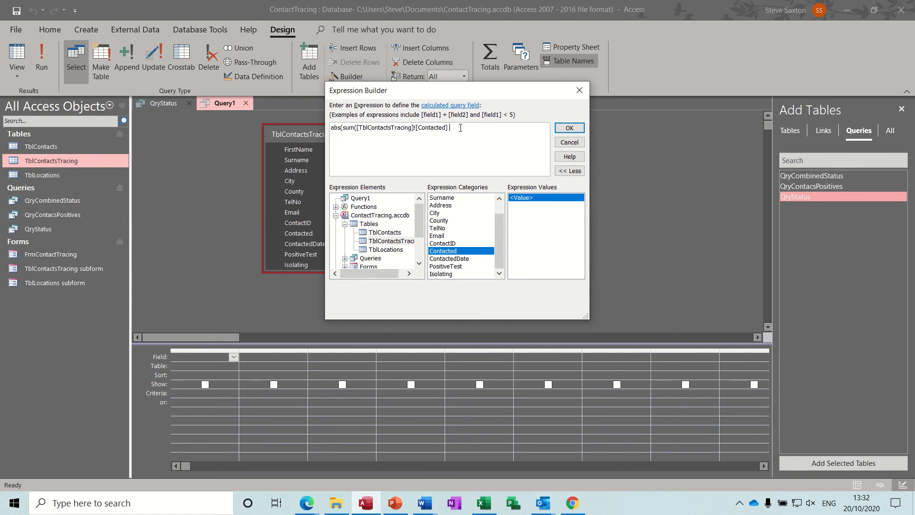
{"action": "type", "text": "))"}
{"action": "left_click", "coordinate": [570, 128]}
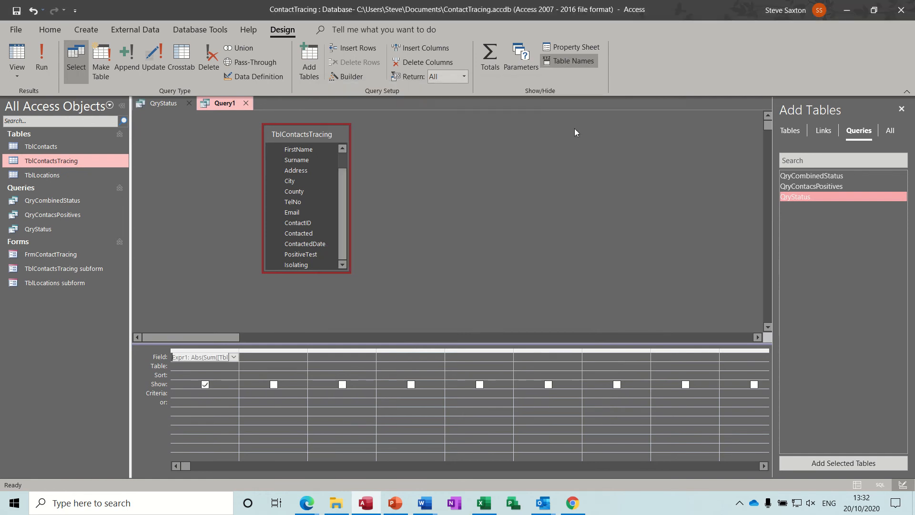
Step: Widen the first column to fit its expression, and insert TblContactsTracing's PositiveTest field into a new expression for the second column
{"action": "left_click", "coordinate": [282, 356]}
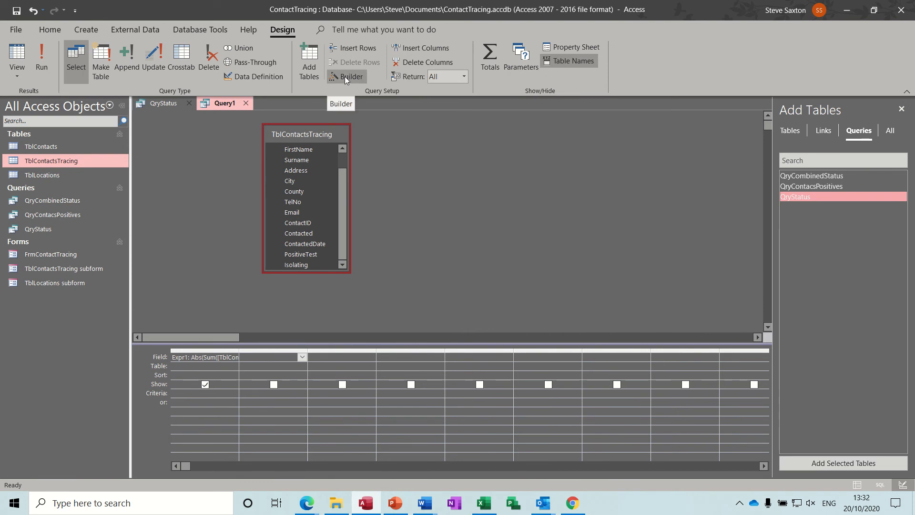
{"action": "double_click", "coordinate": [240, 351]}
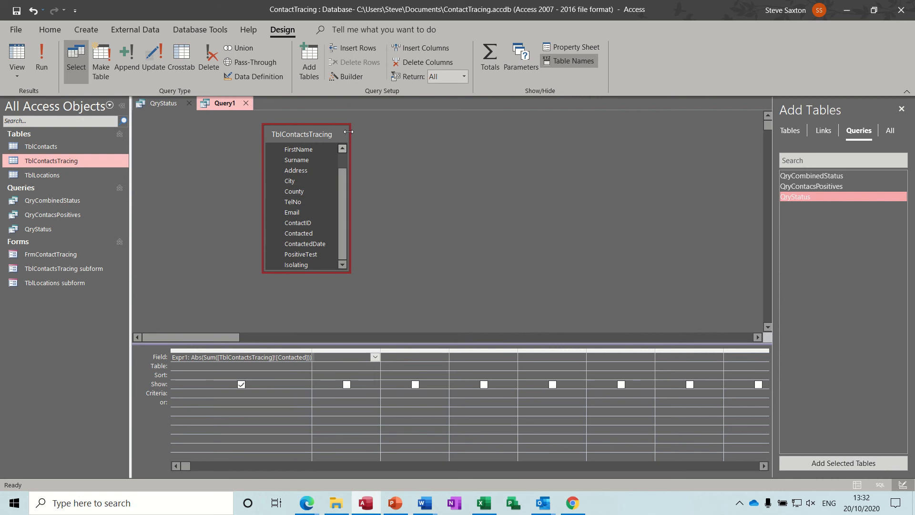
{"action": "left_click", "coordinate": [351, 76]}
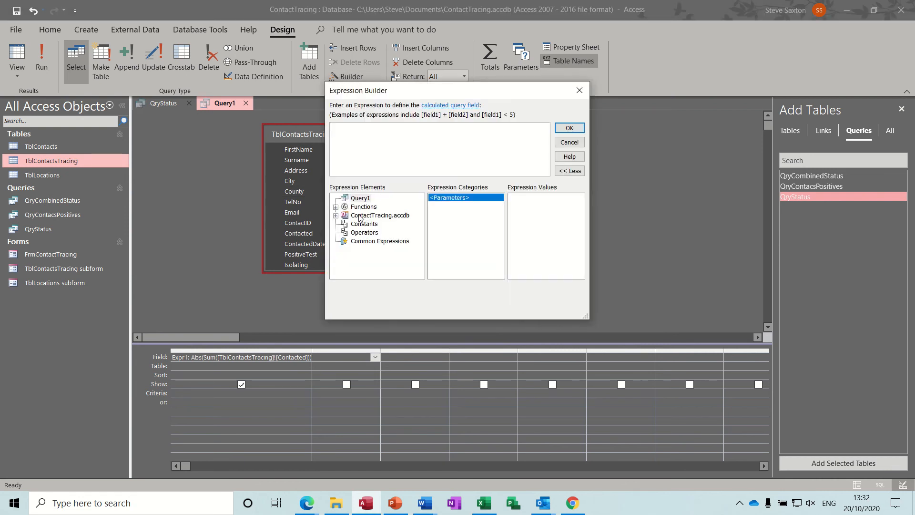
{"action": "left_click", "coordinate": [336, 215]}
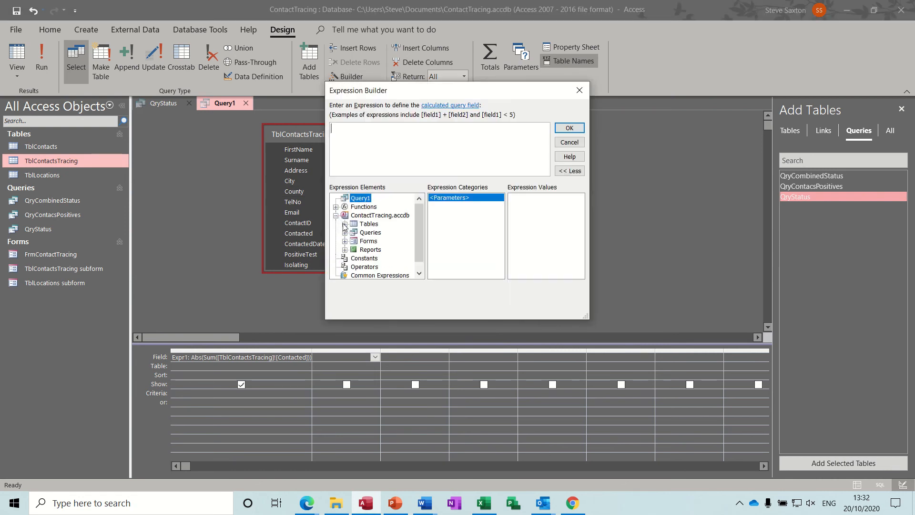
{"action": "left_click", "coordinate": [345, 224]}
{"action": "left_click", "coordinate": [376, 242]}
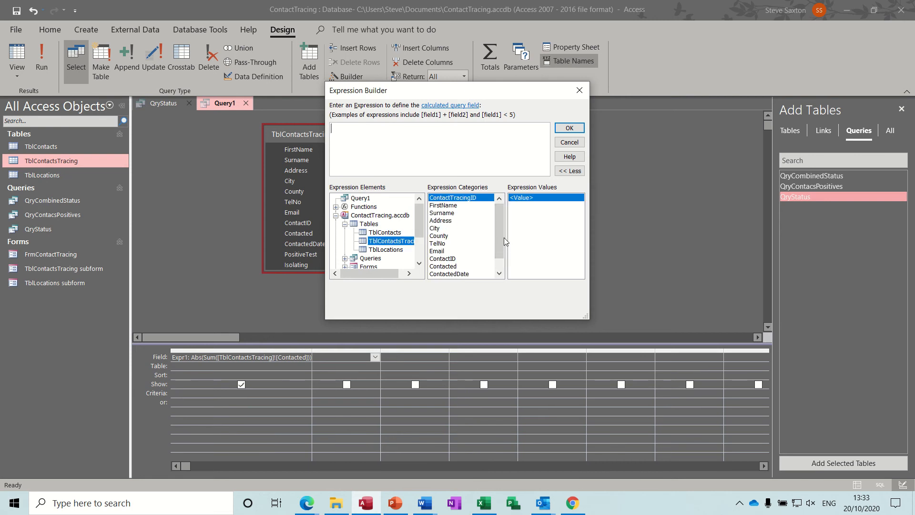
{"action": "left_click_drag", "start_coordinate": [500, 236], "coordinate": [500, 251]}
{"action": "left_click", "coordinate": [452, 266]}
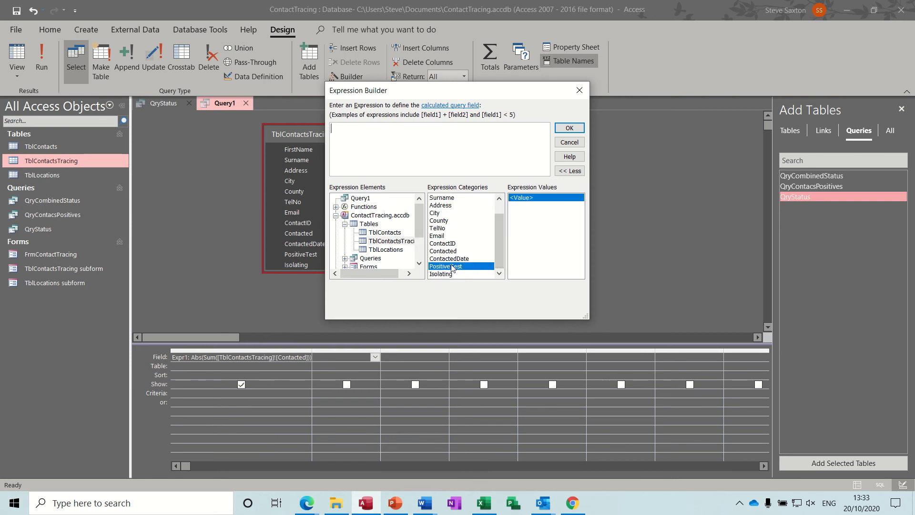
{"action": "double_click", "coordinate": [452, 266]}
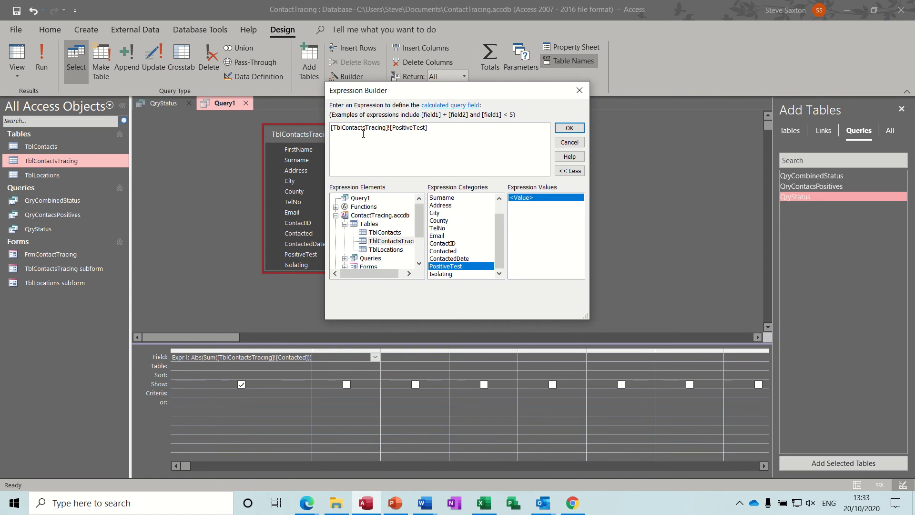
Step: Wrap the PositiveTest reference to make abs(sum([TblContactsTracing]![PositiveTest])) and accept the expression
{"action": "left_click", "coordinate": [332, 128]}
{"action": "type", "text": "abs(s"}
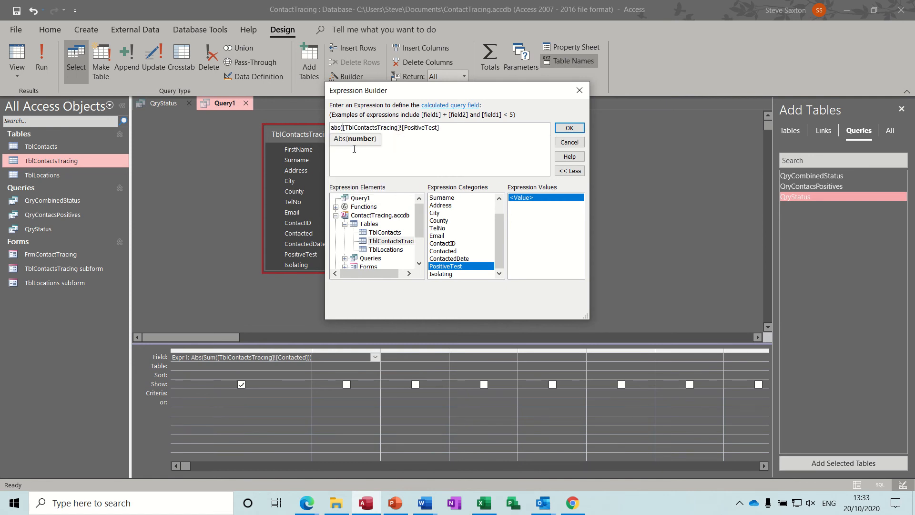
{"action": "type", "text": "um("}
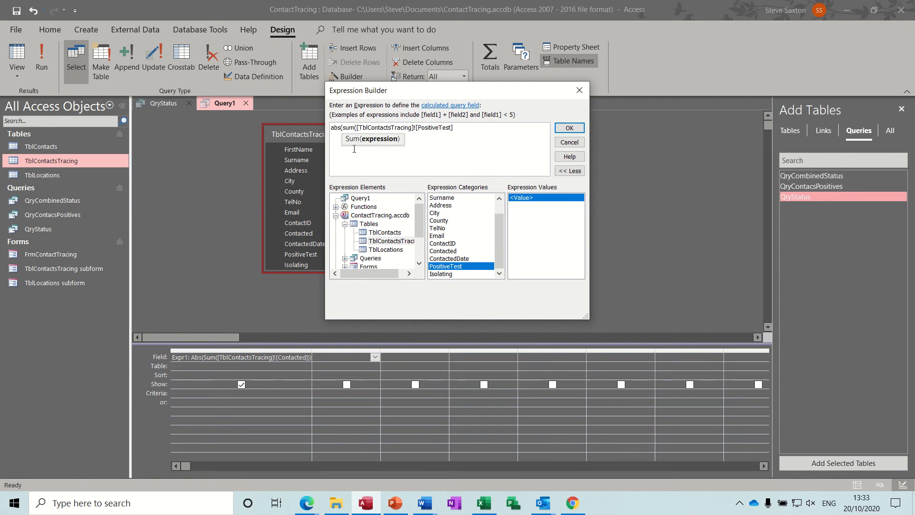
{"action": "left_click", "coordinate": [463, 130]}
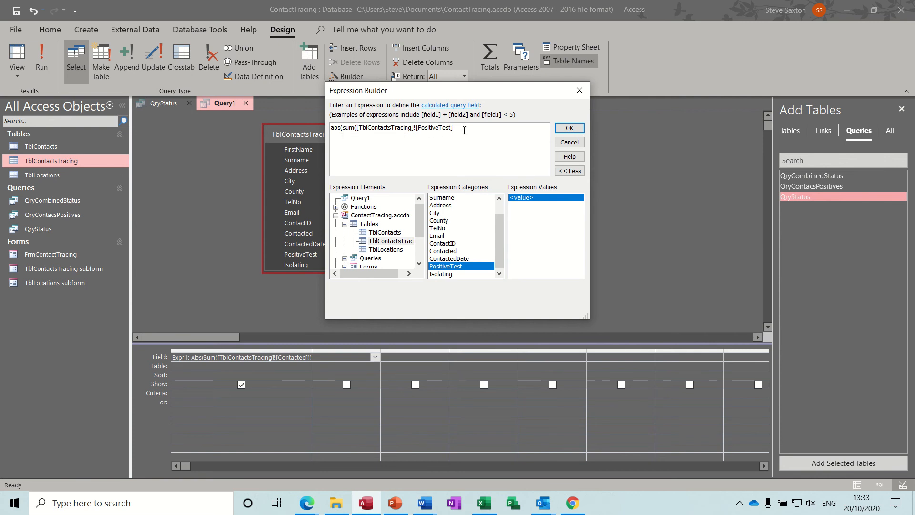
{"action": "type", "text": "))"}
{"action": "left_click", "coordinate": [569, 129]}
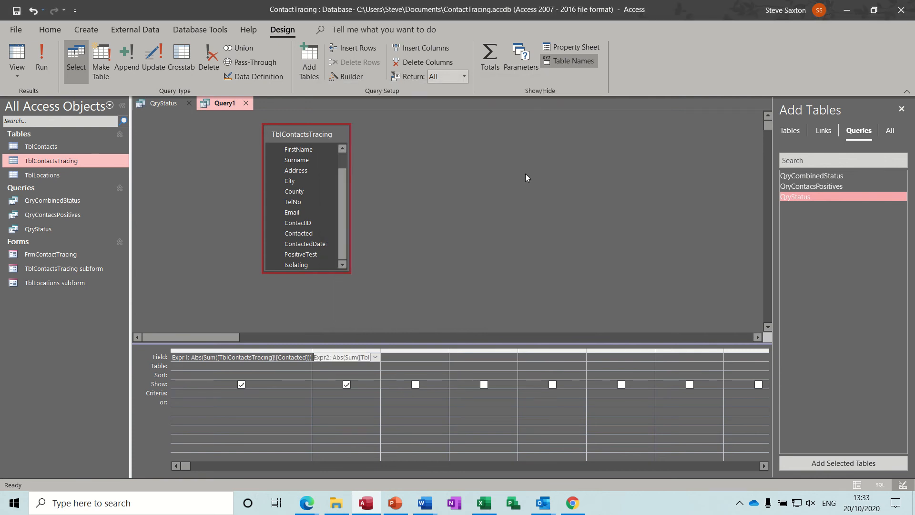
Step: Start a calculated field in the third column with Expression Builder and insert the Isolating field from TblContactsTracing
{"action": "left_click", "coordinate": [405, 357]}
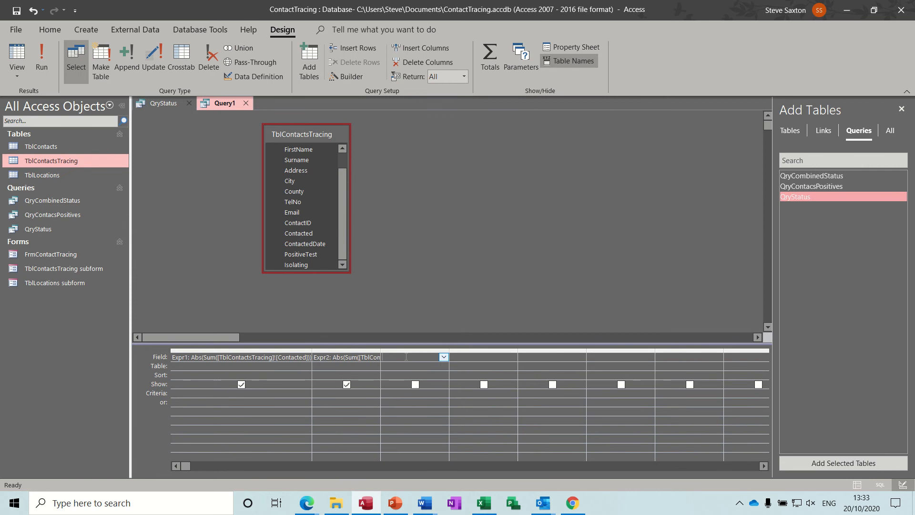
{"action": "left_click", "coordinate": [348, 76]}
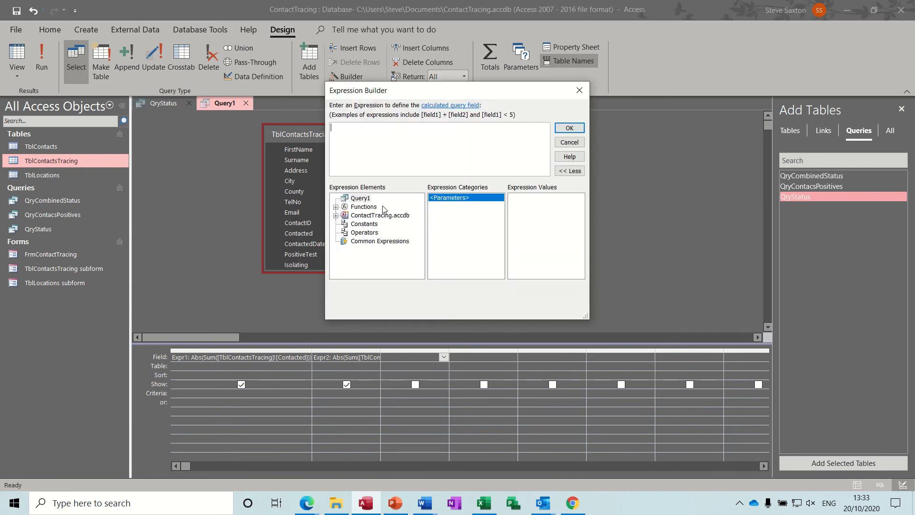
{"action": "left_click", "coordinate": [336, 215]}
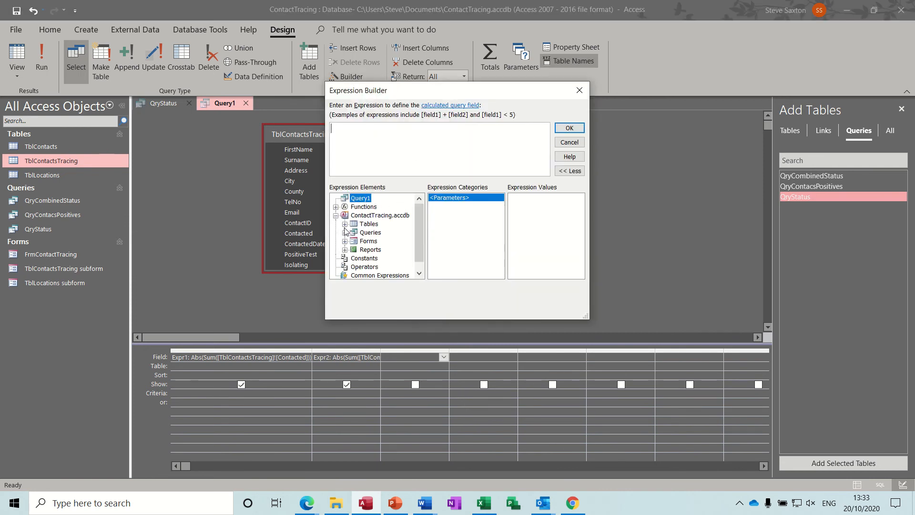
{"action": "left_click", "coordinate": [345, 224]}
{"action": "left_click", "coordinate": [377, 241]}
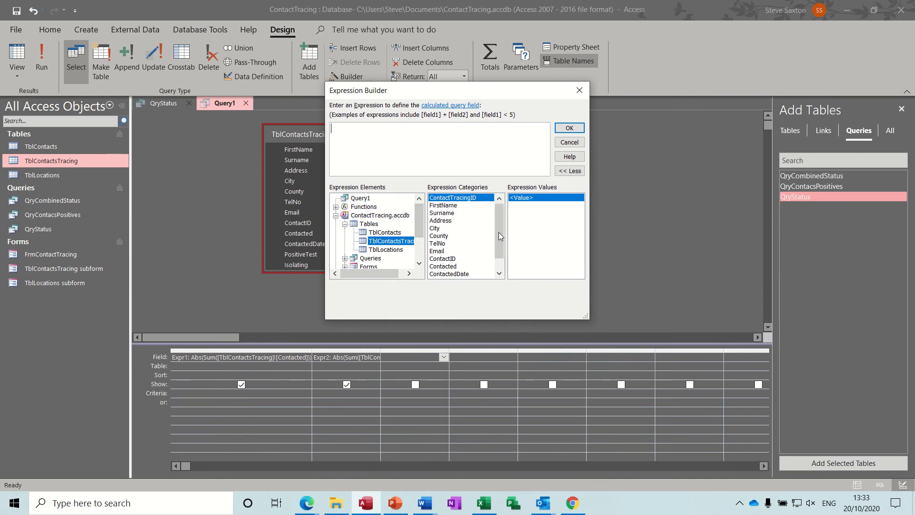
{"action": "left_click_drag", "start_coordinate": [501, 231], "coordinate": [501, 269]}
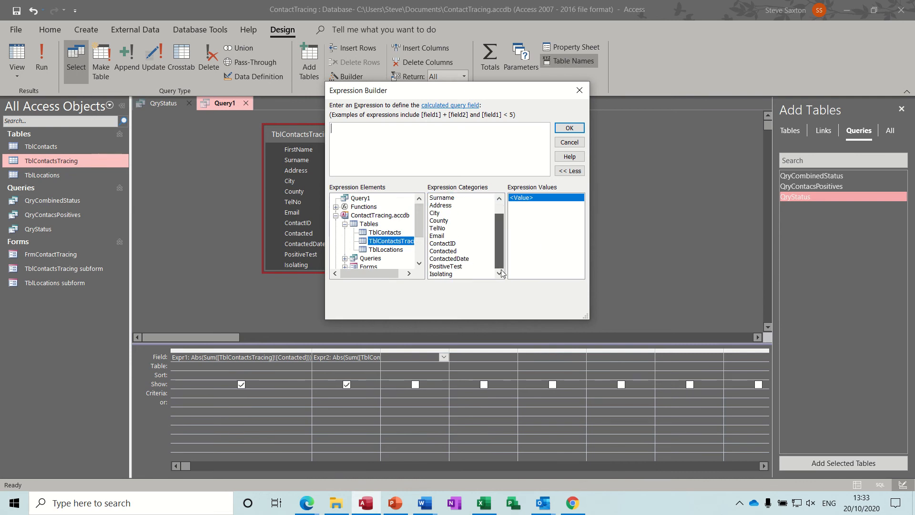
{"action": "double_click", "coordinate": [447, 274]}
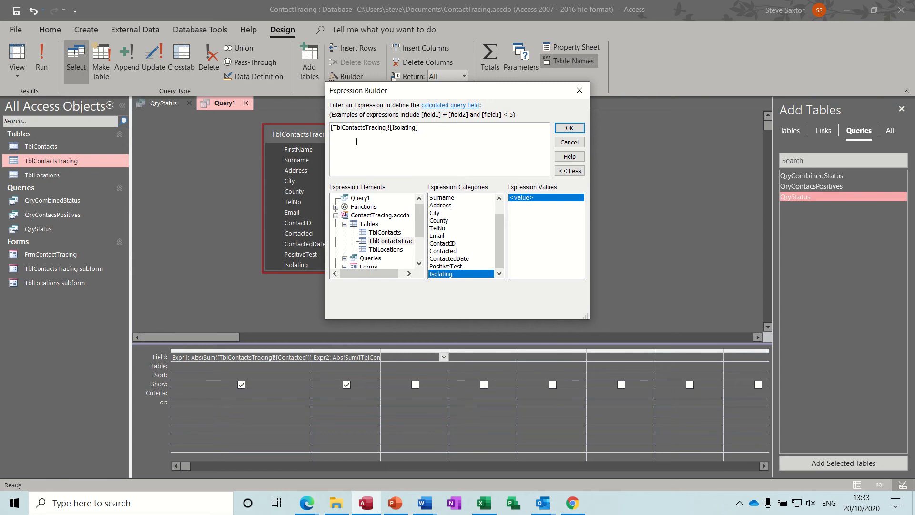
Step: Wrap the Isolating reference to make abs(sum([TblContactsTracing]![Isolating])), accept the expression and run the query
{"action": "key", "text": "Home"}
{"action": "type", "text": "abs(sum("}
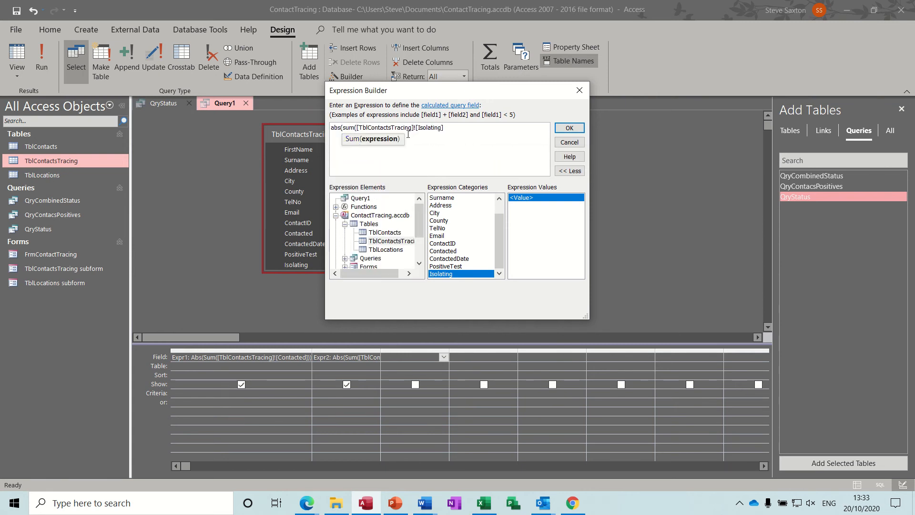
{"action": "left_click", "coordinate": [449, 130]}
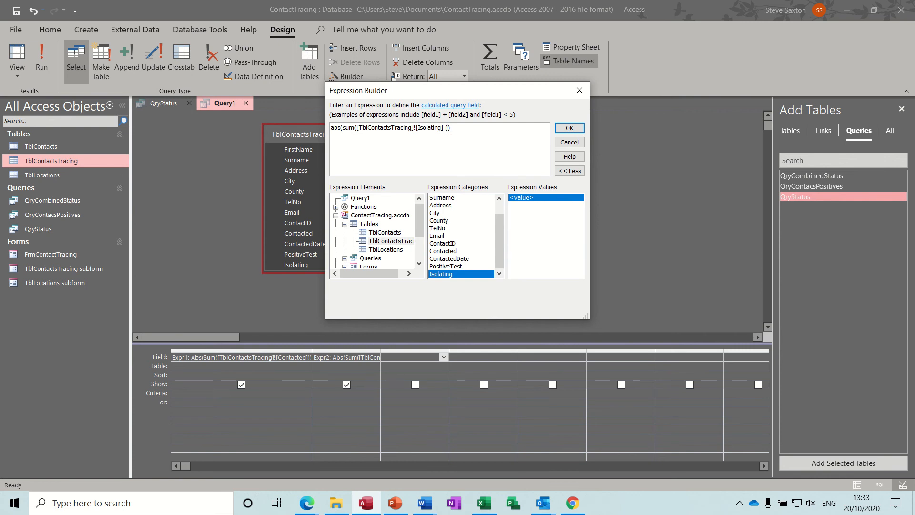
{"action": "left_click", "coordinate": [567, 128]}
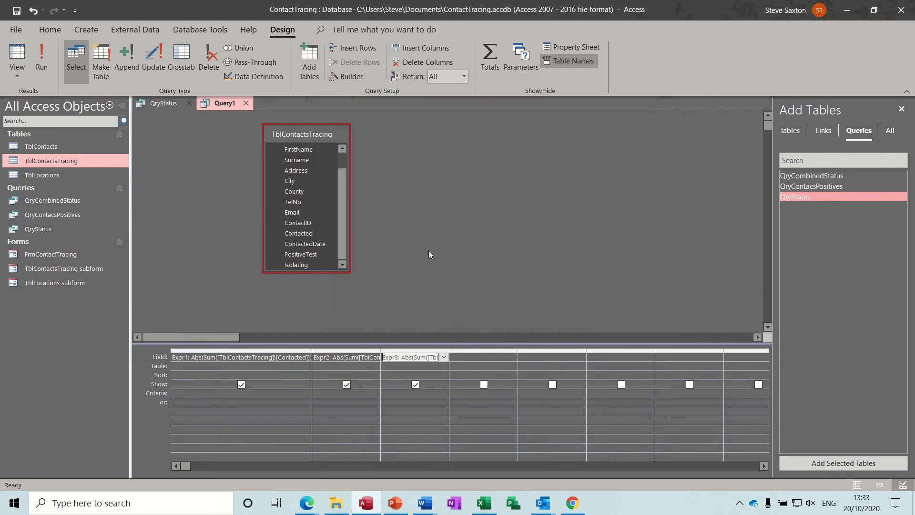
{"action": "left_click", "coordinate": [41, 58]}
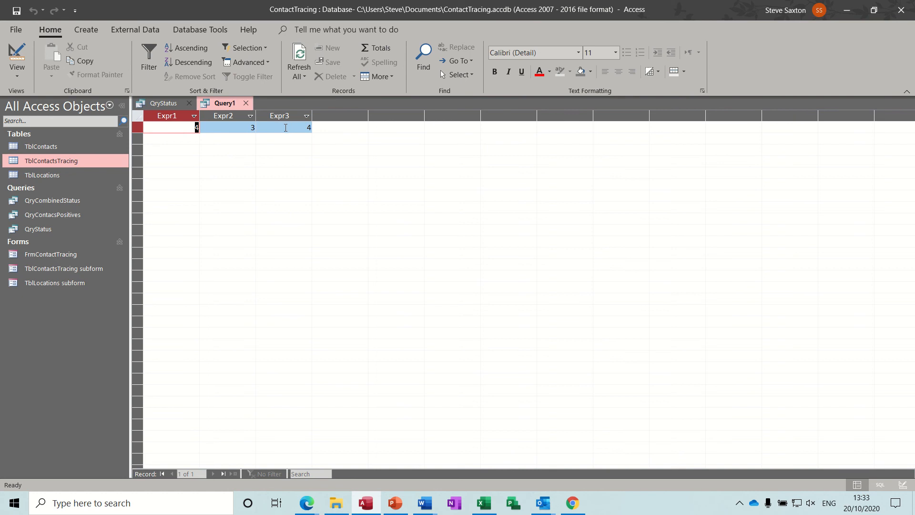
Step: Return to the query's design and rename the first calculated column from Expr1 to PeopleContacted
{"action": "left_click", "coordinate": [17, 53]}
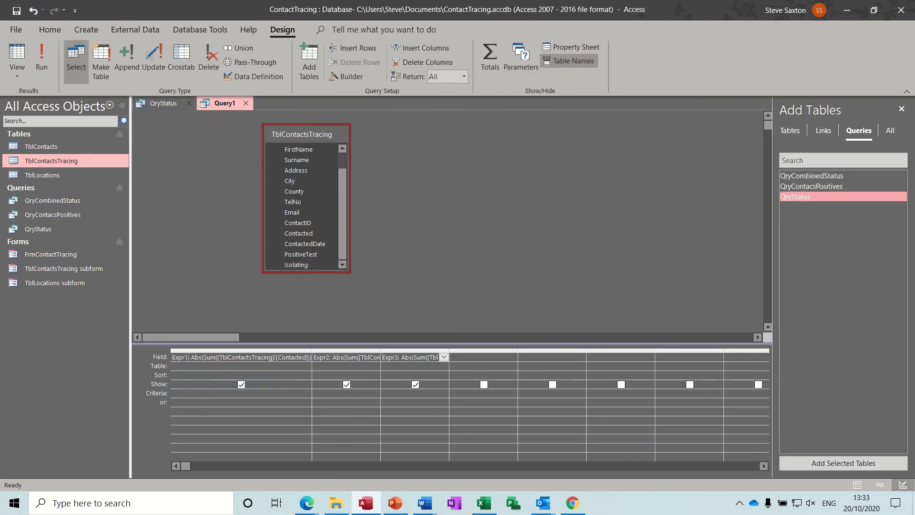
{"action": "left_click", "coordinate": [187, 357]}
{"action": "double_click", "coordinate": [187, 357]}
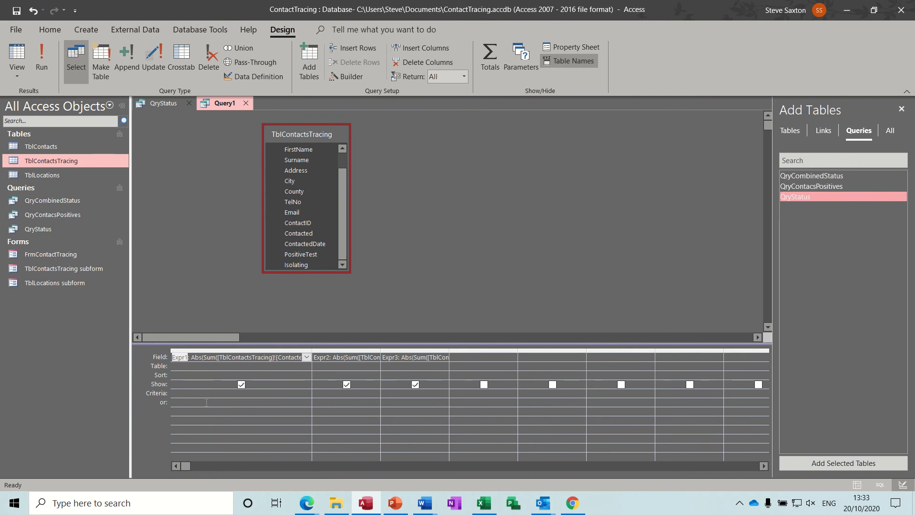
{"action": "type", "text": "Conta"}
{"action": "key", "text": "BackSpace"}
{"action": "key", "text": "BackSpace"}
{"action": "key", "text": "BackSpace"}
{"action": "key", "text": "BackSpace"}
{"action": "key", "text": "BackSpace"}
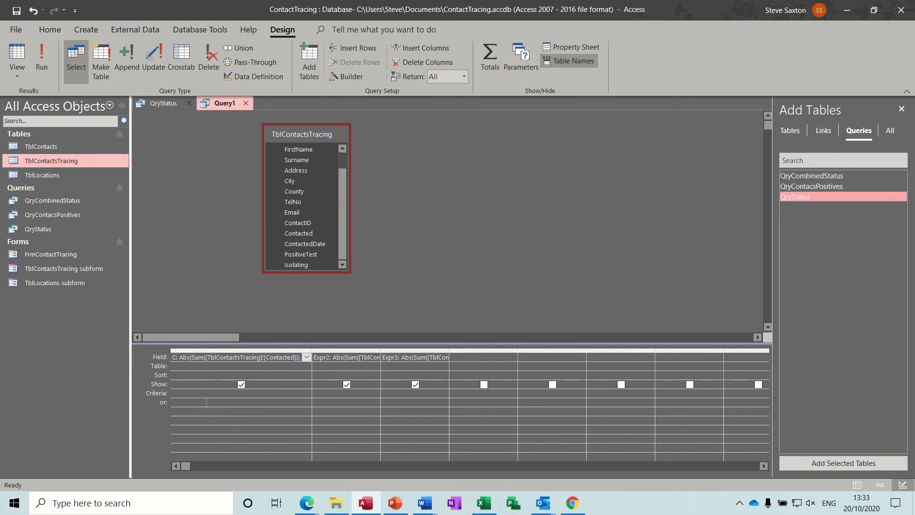
{"action": "type", "text": "People Co"}
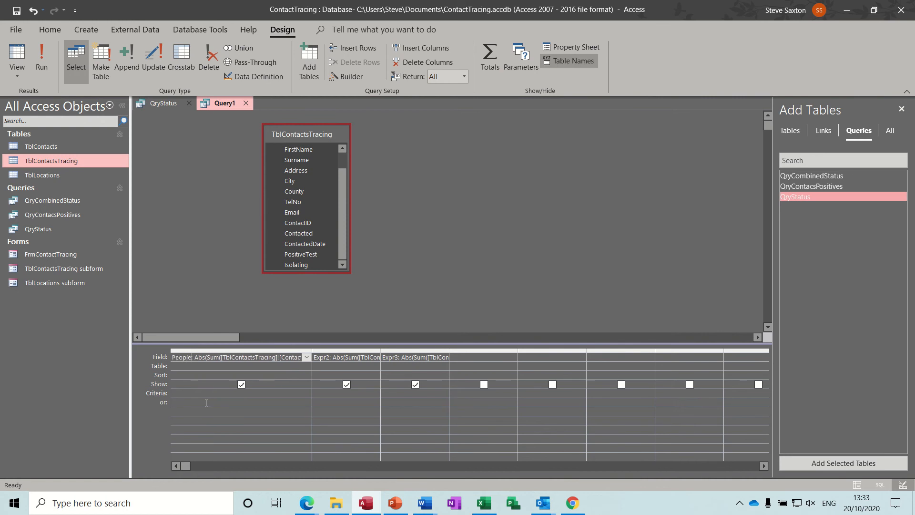
{"action": "type", "text": "act"}
{"action": "key", "text": "BackSpace"}
{"action": "key", "text": "BackSpace"}
{"action": "key", "text": "BackSpace"}
{"action": "key", "text": "BackSpace"}
{"action": "key", "text": "BackSpace"}
{"action": "key", "text": "BackSpace"}
{"action": "key", "text": "BackSpace"}
{"action": "key", "text": "BackSpace"}
{"action": "type", "text": "Contact"}
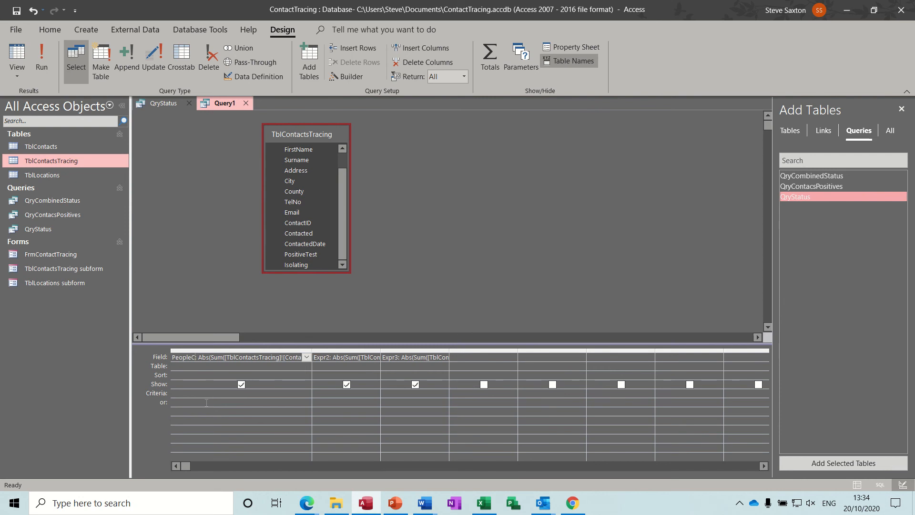
{"action": "type", "text": "ed"}
Step: Rename the second and third calculated columns as PeoplePositive and PeopleIsolating, and run the query
{"action": "double_click", "coordinate": [321, 357]}
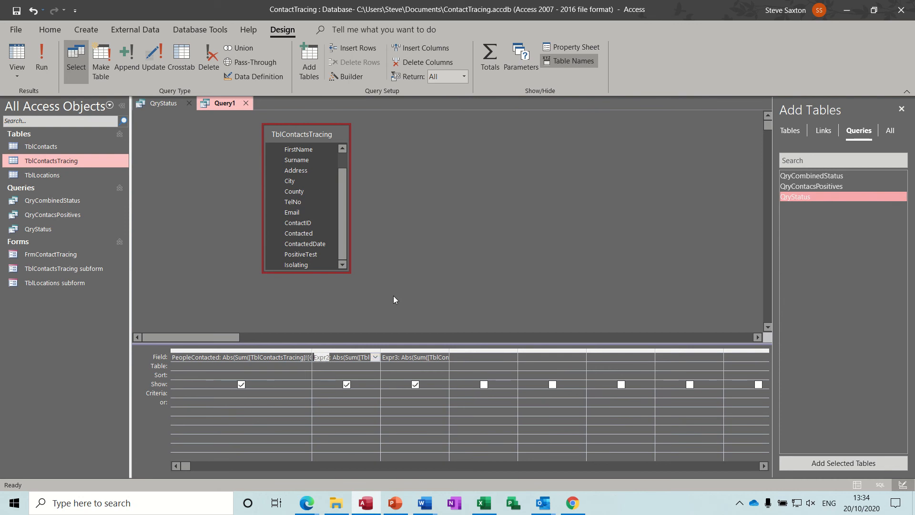
{"action": "type", "text": "PeoplePositive: Abs("}
{"action": "left_click_drag", "start_coordinate": [400, 355], "coordinate": [387, 357]}
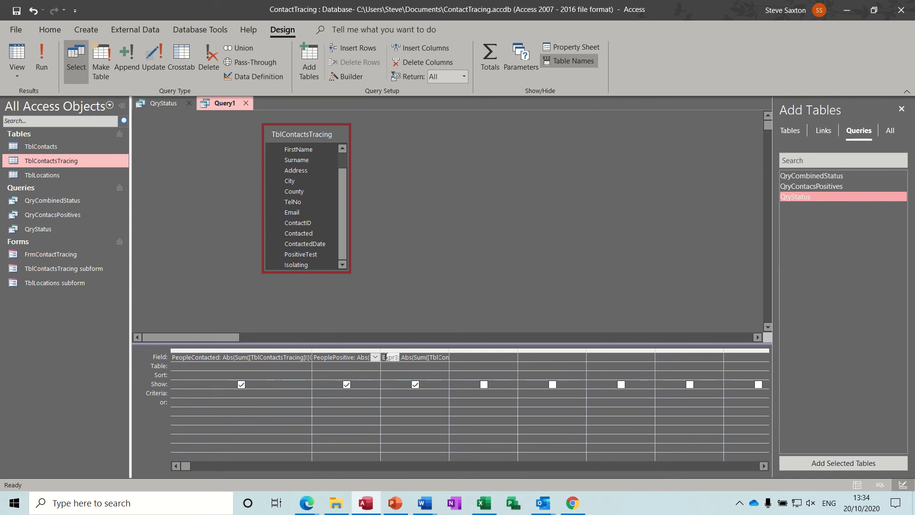
{"action": "left_click", "coordinate": [386, 357]}
{"action": "double_click", "coordinate": [391, 357]}
{"action": "type", "text": "People"}
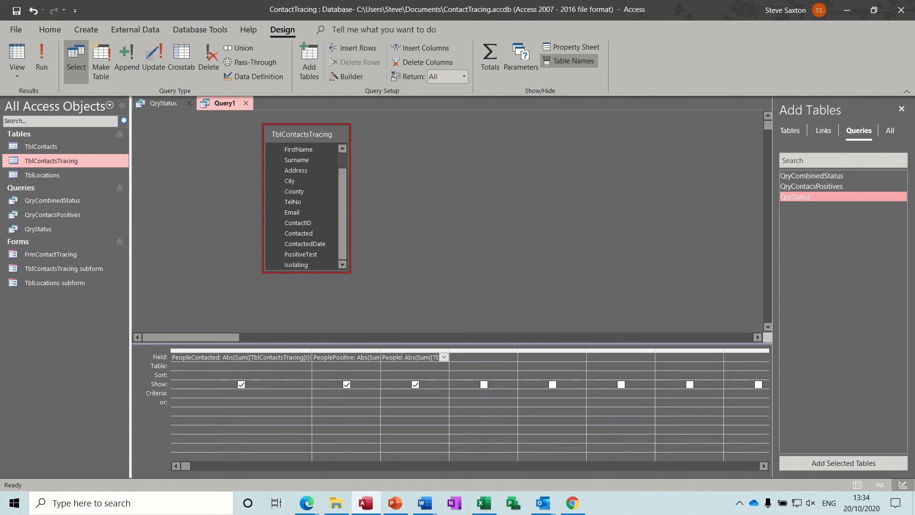
{"action": "type", "text": "Isolating"}
{"action": "left_click", "coordinate": [42, 60]}
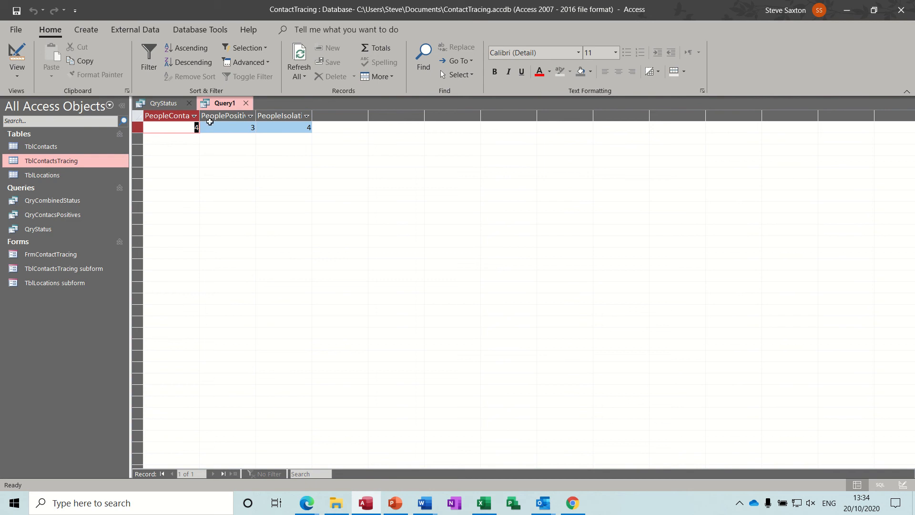
Step: Save the query as QryStatus1 and close both open queries
{"action": "left_click", "coordinate": [16, 10]}
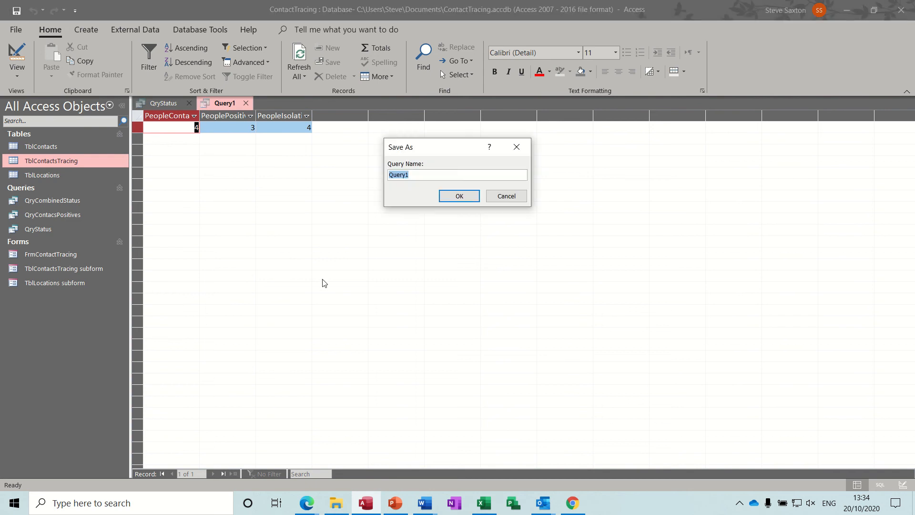
{"action": "type", "text": "QryStatus1"}
{"action": "left_click", "coordinate": [459, 196]}
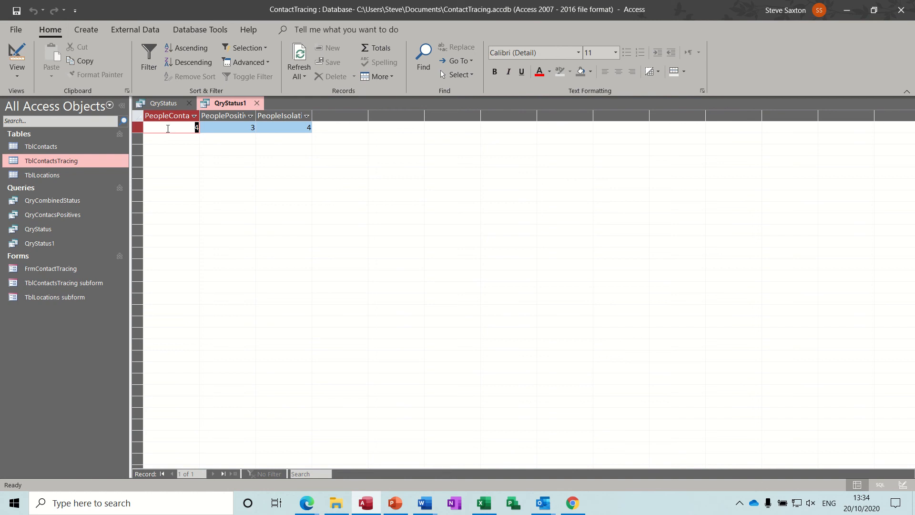
{"action": "left_click", "coordinate": [256, 104]}
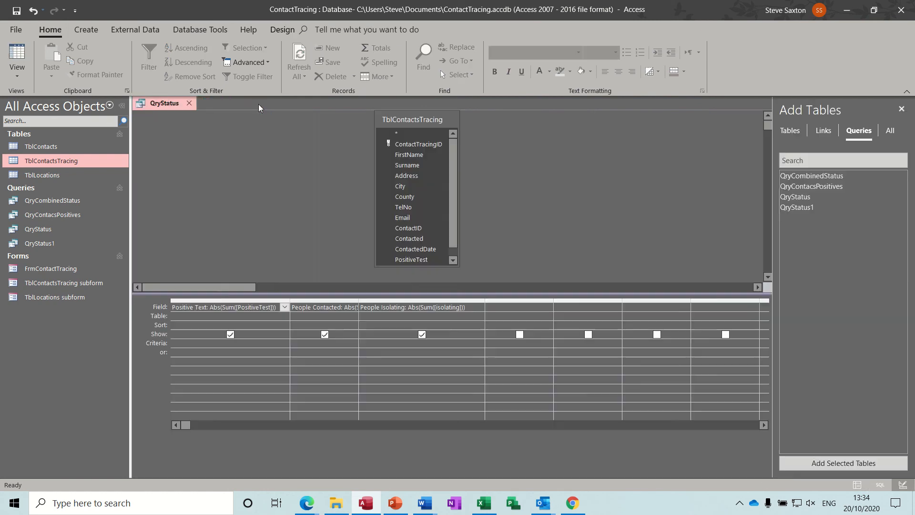
{"action": "left_click", "coordinate": [189, 105]}
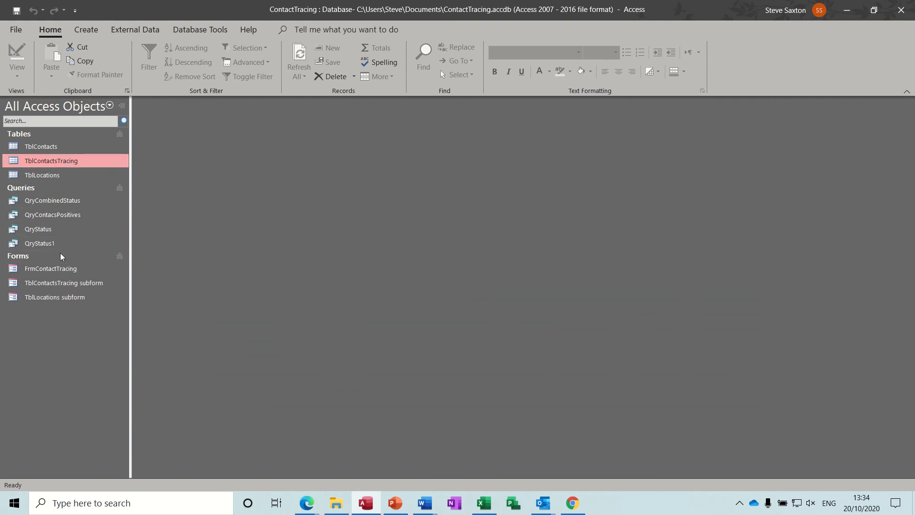
Step: Examine the PositiveTest, Contacted and Isolating ticks across the records of FrmContactTracing, and close the form
{"action": "double_click", "coordinate": [59, 270]}
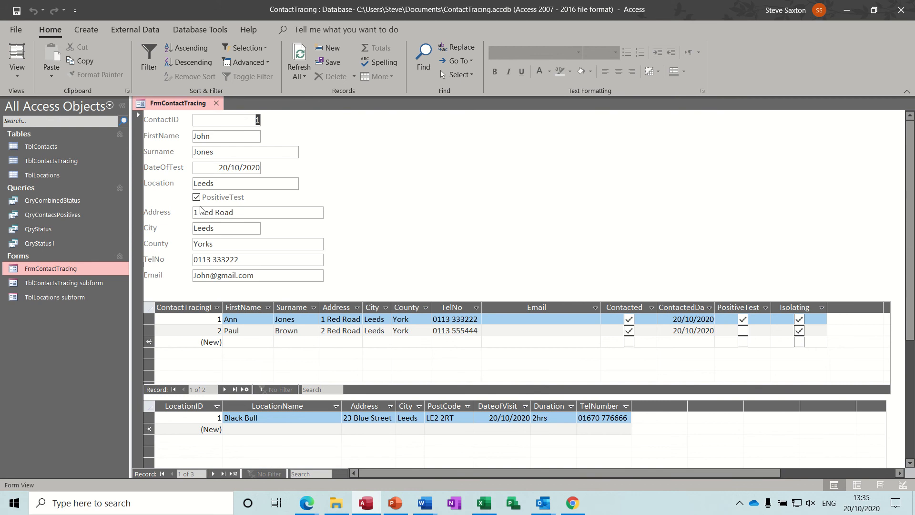
{"action": "double_click", "coordinate": [213, 473]}
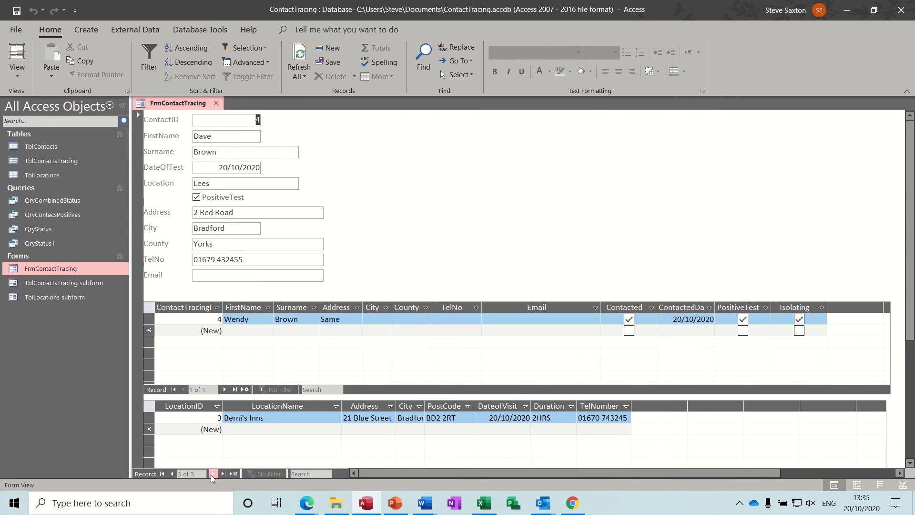
{"action": "left_click", "coordinate": [175, 475]}
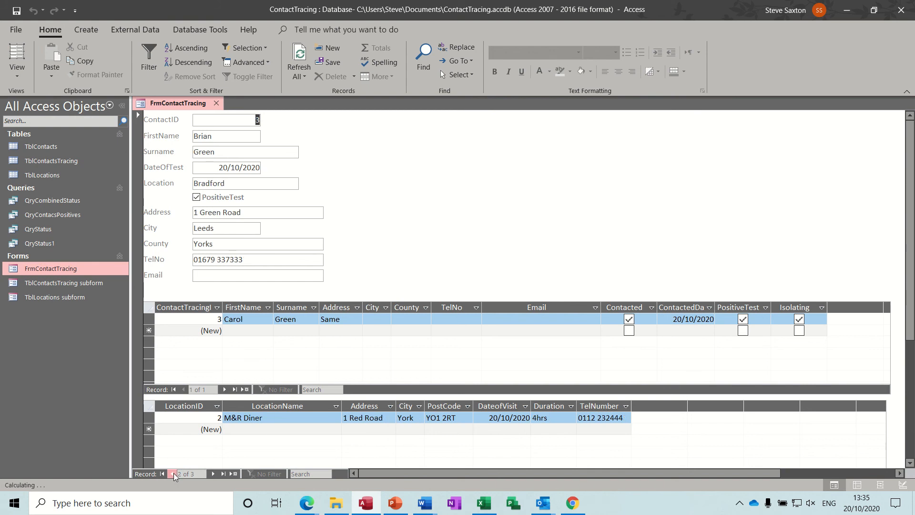
{"action": "left_click", "coordinate": [173, 473]}
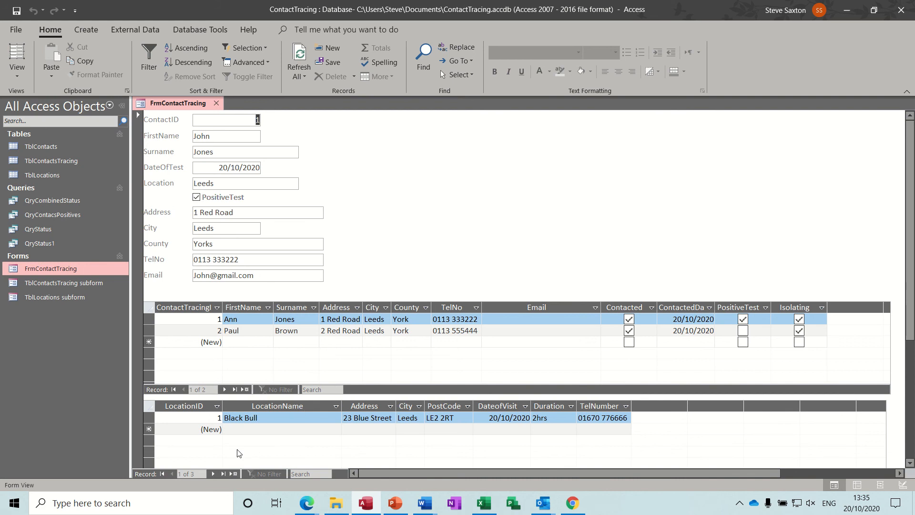
{"action": "left_click", "coordinate": [213, 474]}
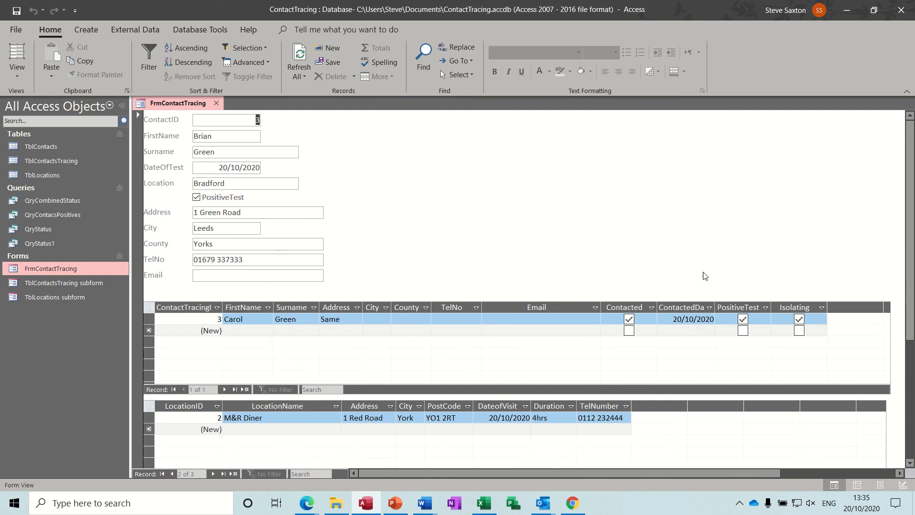
{"action": "left_click", "coordinate": [214, 474]}
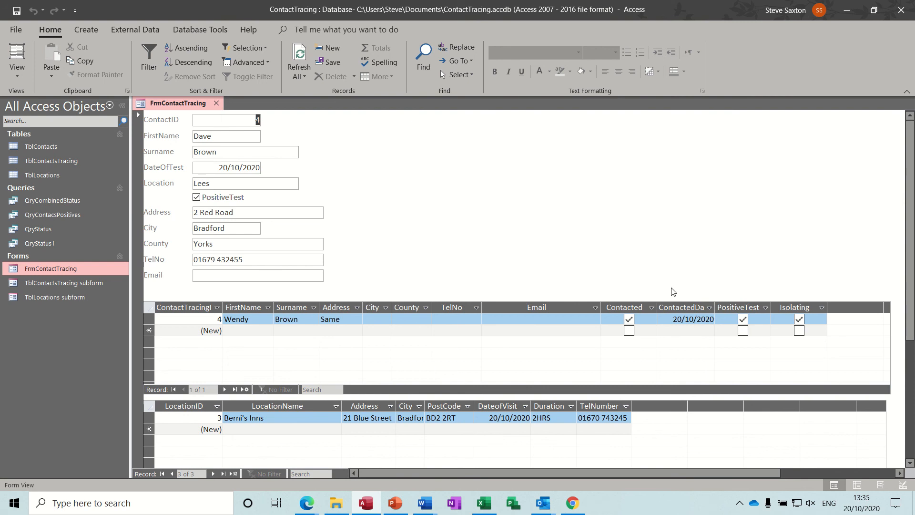
{"action": "left_click", "coordinate": [218, 104]}
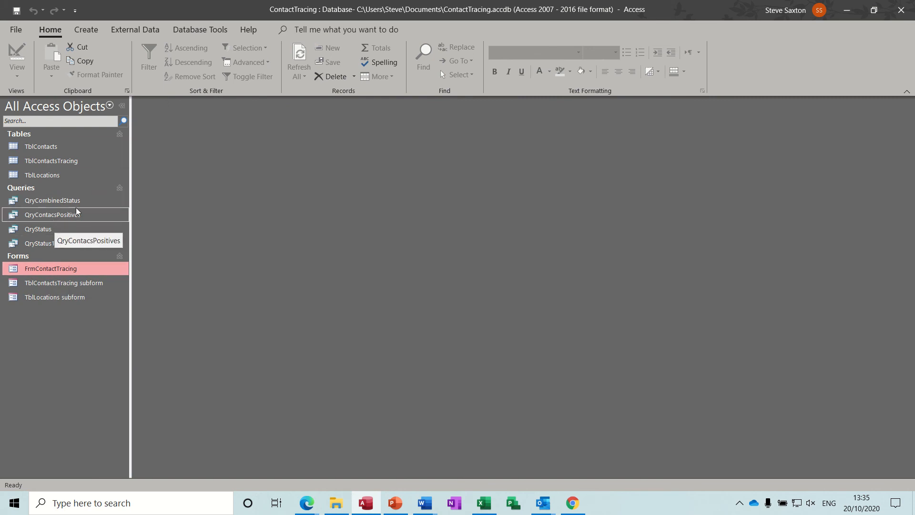
Step: Create a new query design on TblContacts with the PositiveTest field and show the Totals row
{"action": "left_click", "coordinate": [86, 29]}
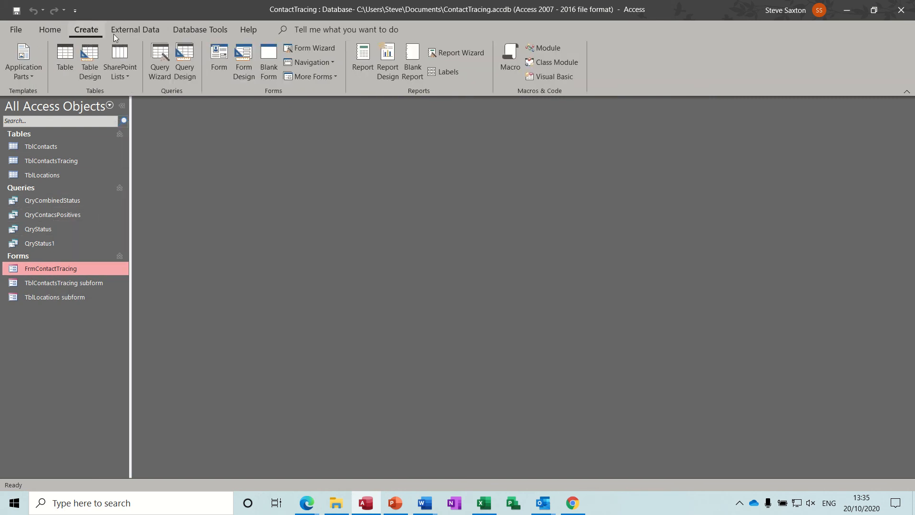
{"action": "left_click", "coordinate": [190, 57]}
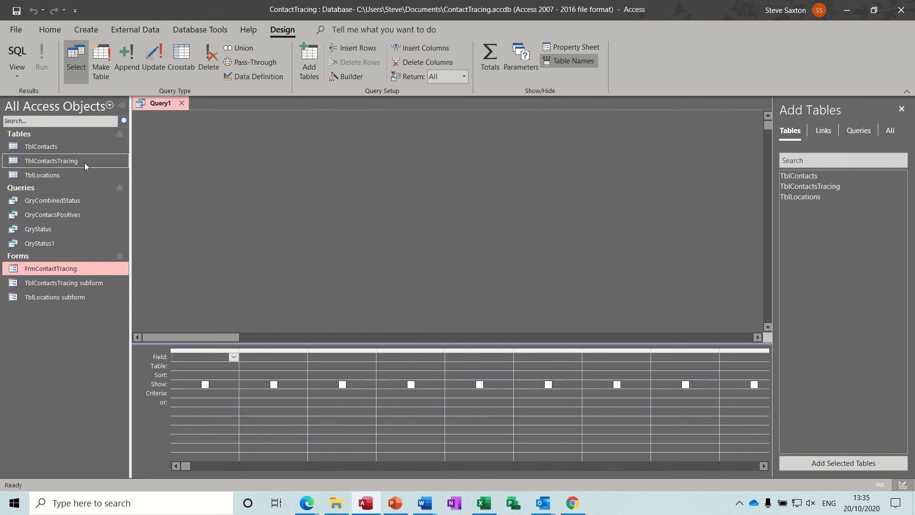
{"action": "left_click_drag", "start_coordinate": [62, 147], "coordinate": [340, 178]}
{"action": "left_click_drag", "start_coordinate": [409, 205], "coordinate": [412, 242]}
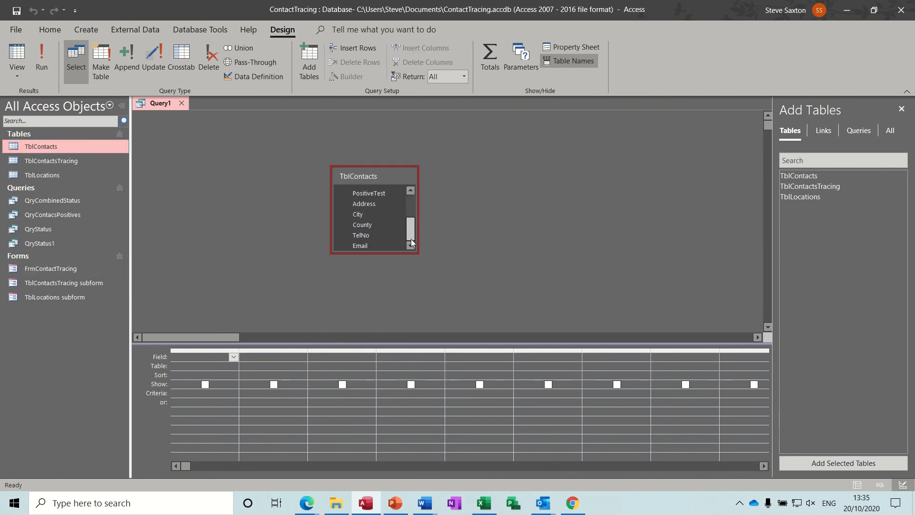
{"action": "double_click", "coordinate": [371, 193]}
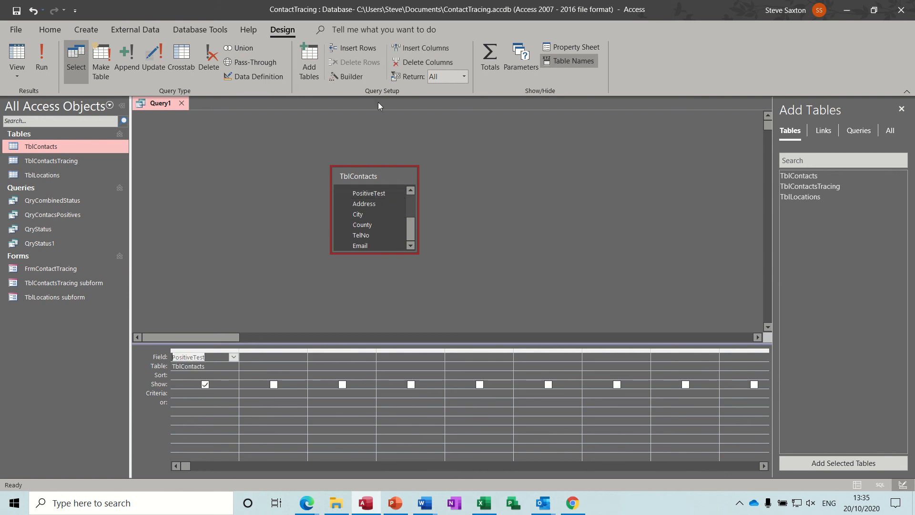
{"action": "left_click", "coordinate": [488, 51]}
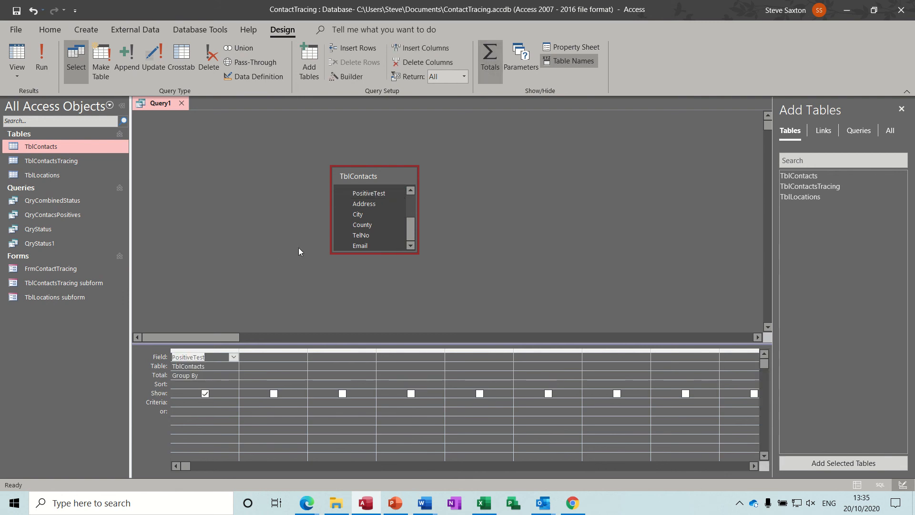
Step: Try totalling the PositiveTest column with the Sum function, run the query and return to its design
{"action": "left_click", "coordinate": [221, 376]}
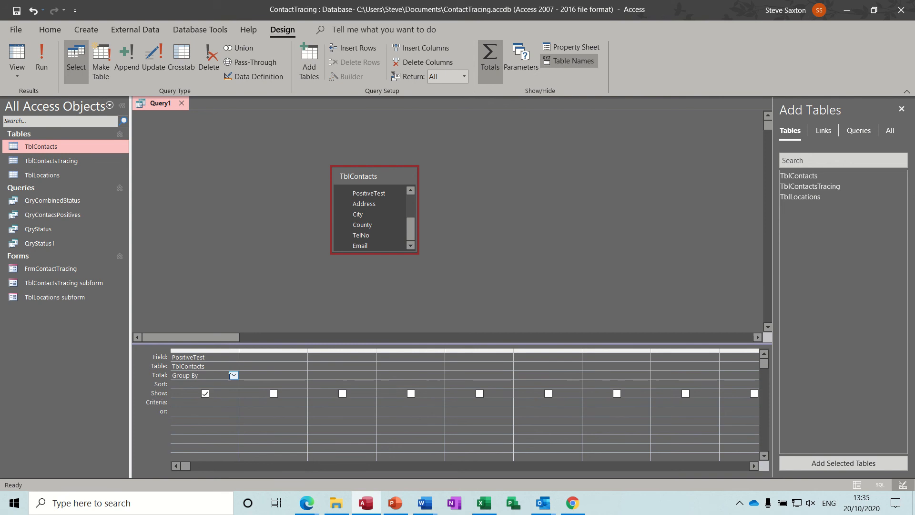
{"action": "left_click", "coordinate": [234, 376]}
{"action": "left_click", "coordinate": [211, 393]}
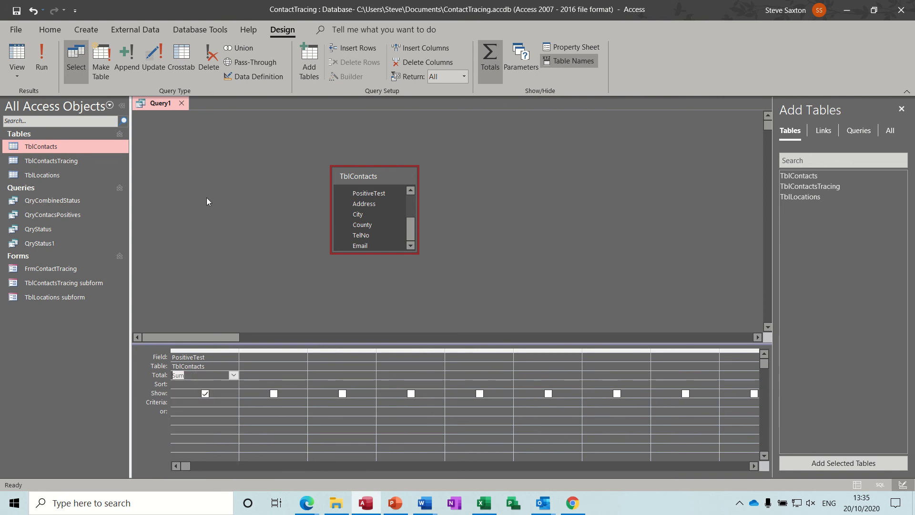
{"action": "left_click", "coordinate": [48, 64]}
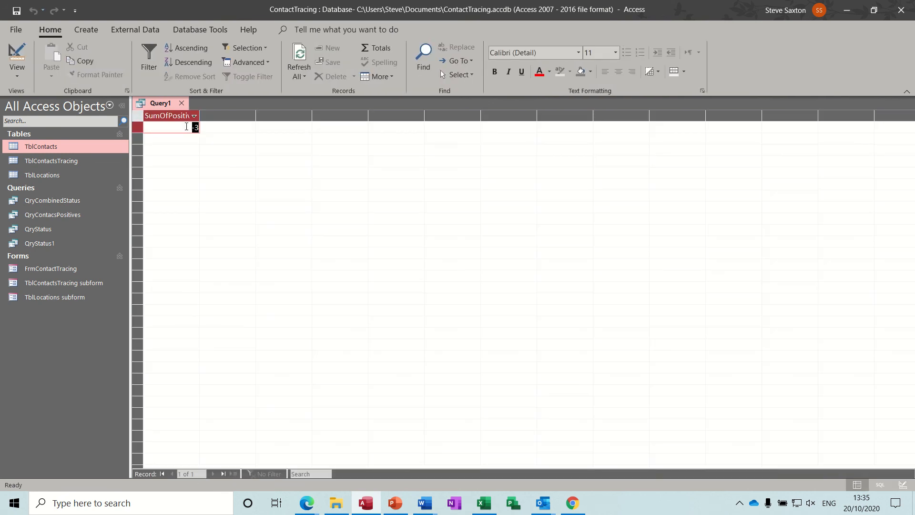
{"action": "left_click", "coordinate": [17, 55]}
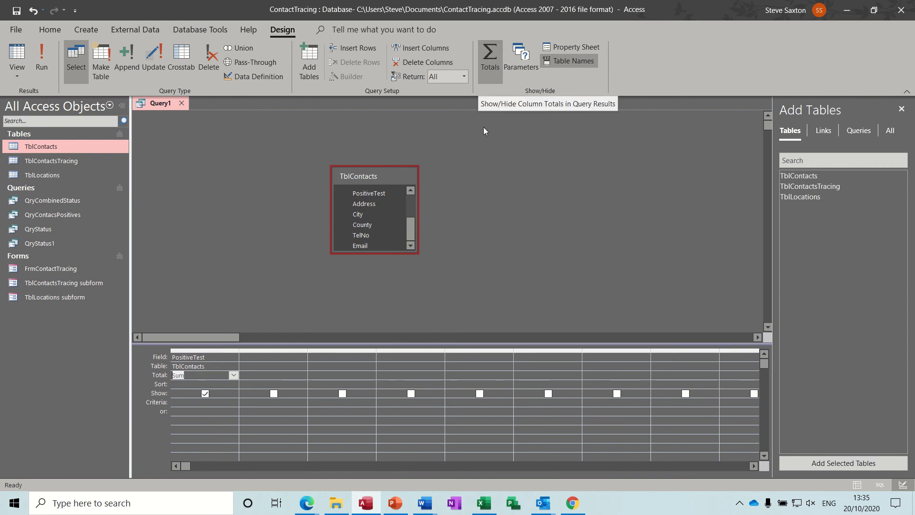
Step: Hide the Totals row, replace the PositiveTest field with PositiveTesting: Abs(Sum([positivetest])), and run the query
{"action": "left_click", "coordinate": [492, 57]}
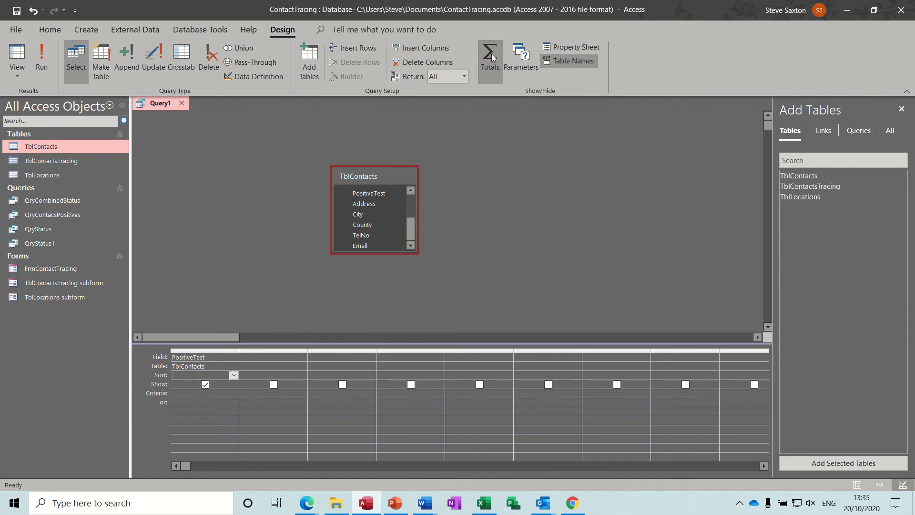
{"action": "left_click", "coordinate": [220, 358]}
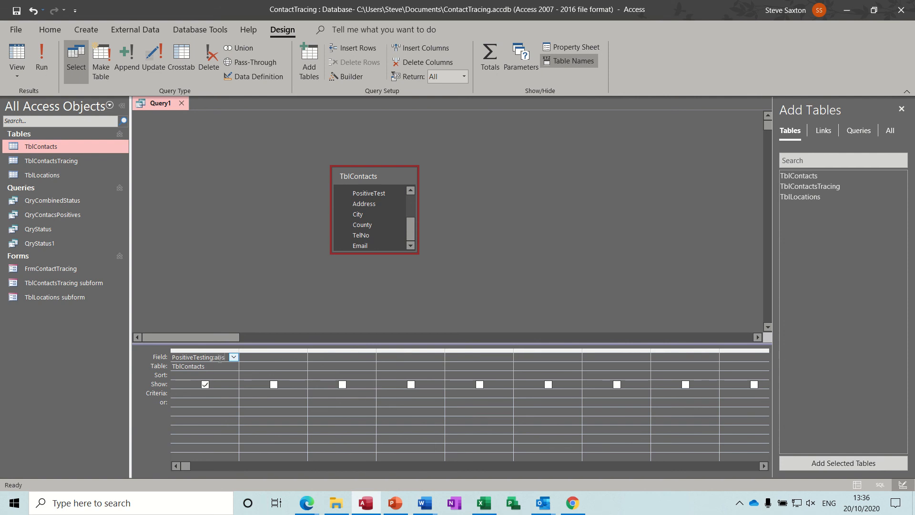
{"action": "type", "text": "bs(sum"}
{"action": "type", "text": "([positivetest]))"}
{"action": "left_click", "coordinate": [184, 400]}
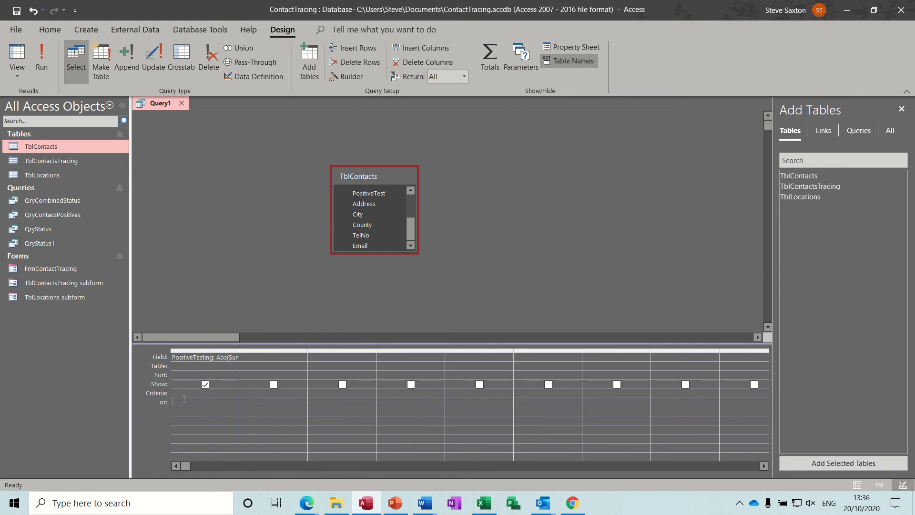
{"action": "left_click", "coordinate": [42, 57]}
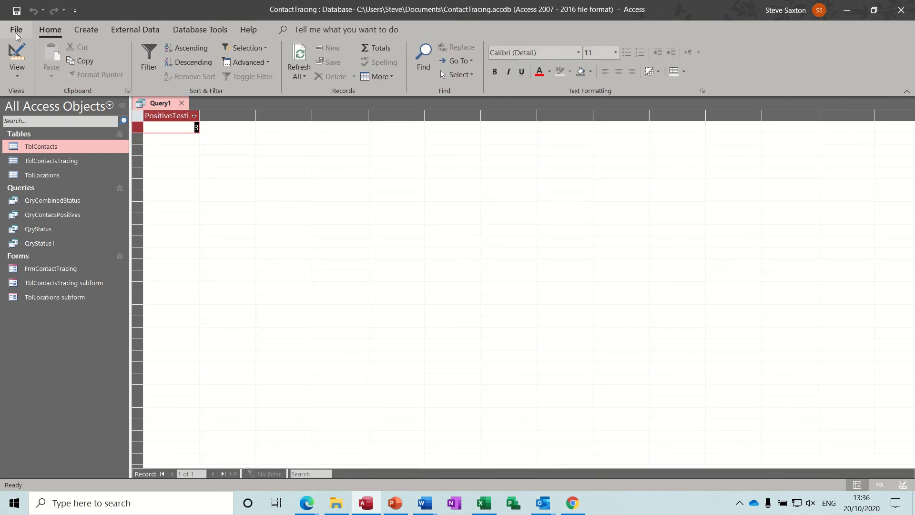
Step: Save the query as QryCombined1 and close it
{"action": "left_click", "coordinate": [17, 11]}
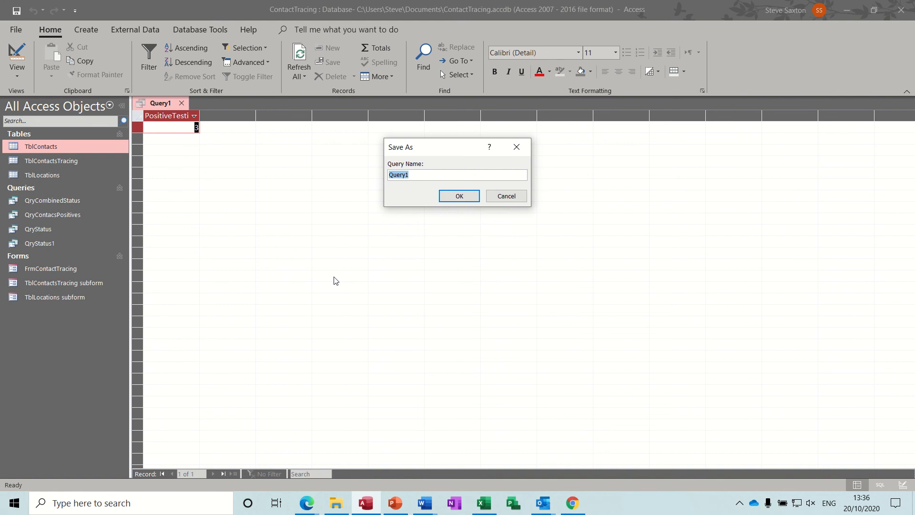
{"action": "type", "text": "QryCombined1"}
{"action": "left_click", "coordinate": [460, 196]}
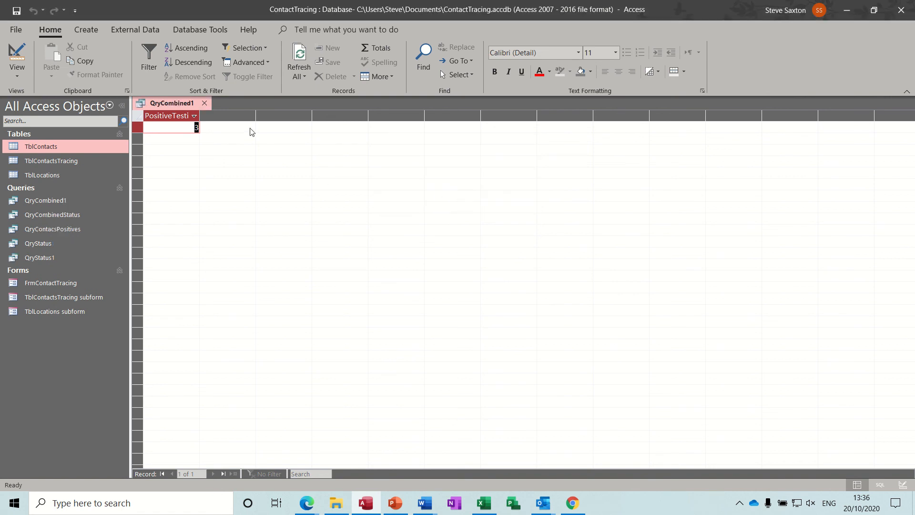
{"action": "left_click", "coordinate": [205, 102]}
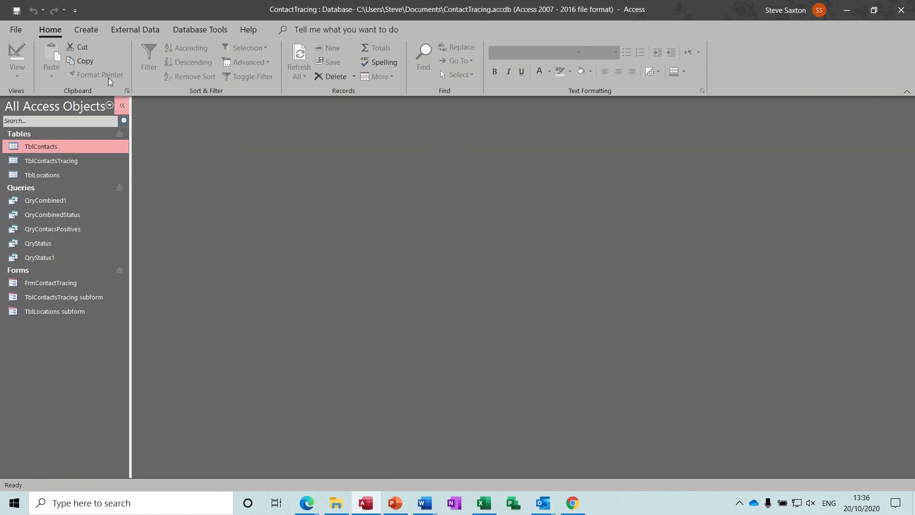
Step: Create a new query design containing QryStatus1 and QryCombined1, and arrange the two field lists side by side
{"action": "left_click", "coordinate": [87, 30]}
{"action": "left_click", "coordinate": [183, 62]}
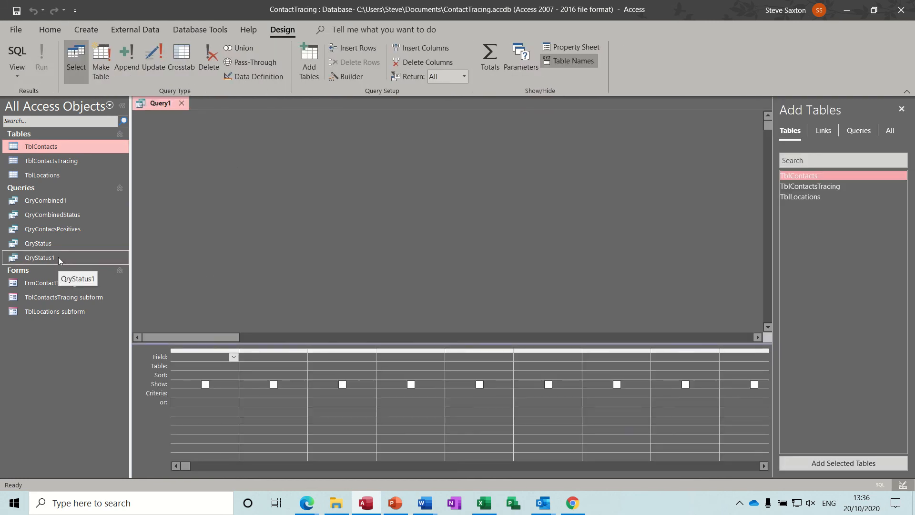
{"action": "left_click_drag", "start_coordinate": [59, 257], "coordinate": [201, 231]}
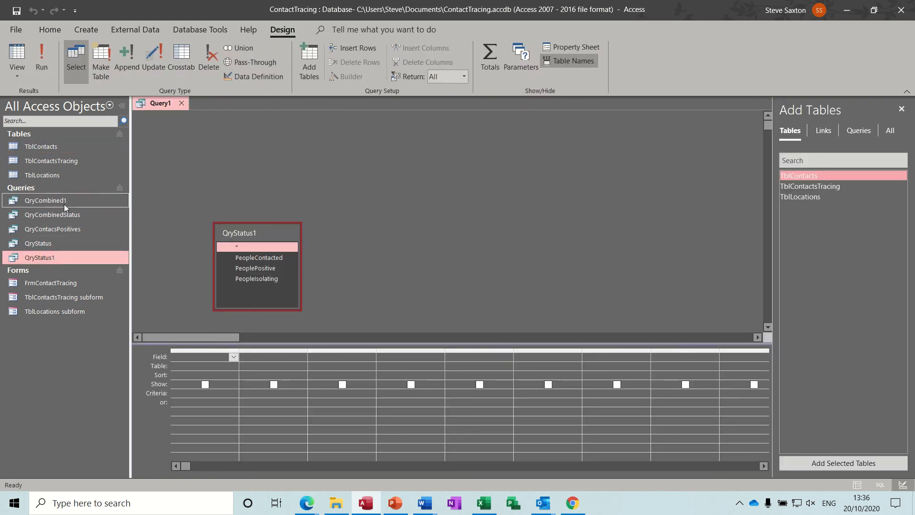
{"action": "left_click_drag", "start_coordinate": [65, 201], "coordinate": [390, 232]}
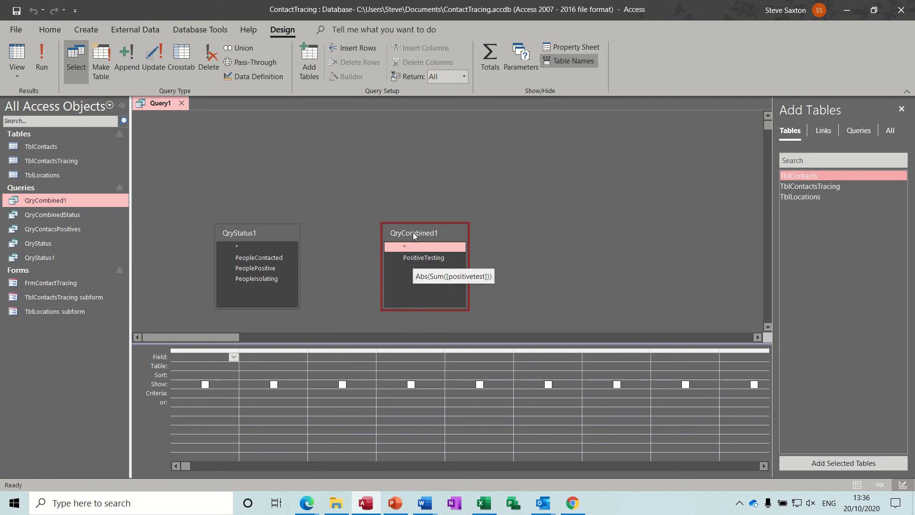
{"action": "left_click_drag", "start_coordinate": [413, 233], "coordinate": [411, 142]}
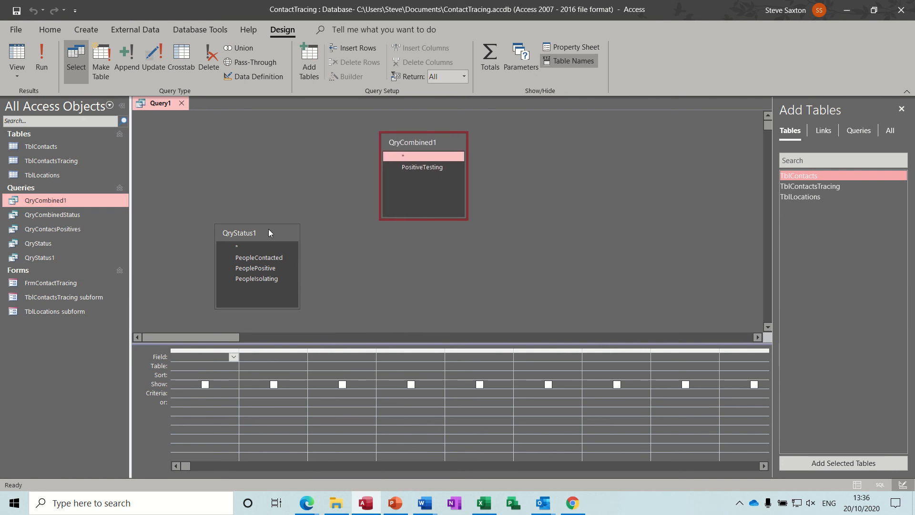
{"action": "left_click_drag", "start_coordinate": [268, 232], "coordinate": [285, 166]}
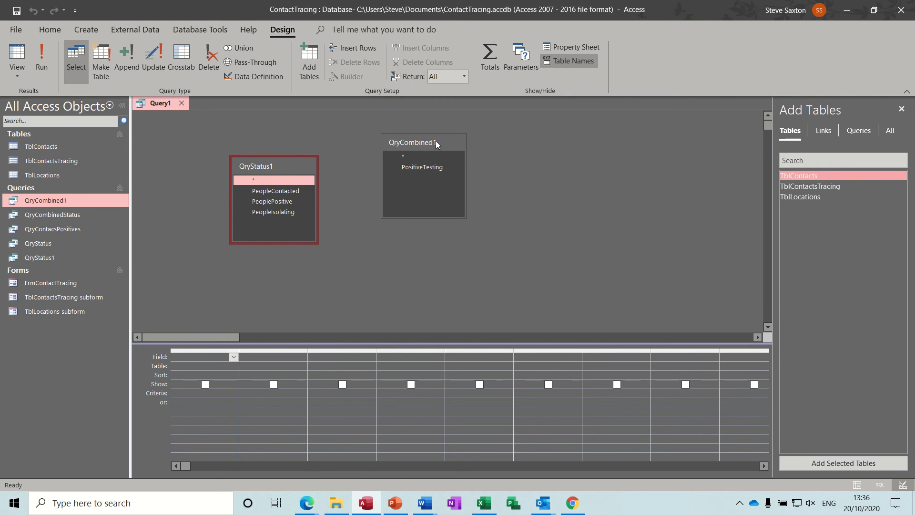
{"action": "left_click_drag", "start_coordinate": [436, 142], "coordinate": [414, 153]}
{"action": "left_click", "coordinate": [413, 168]}
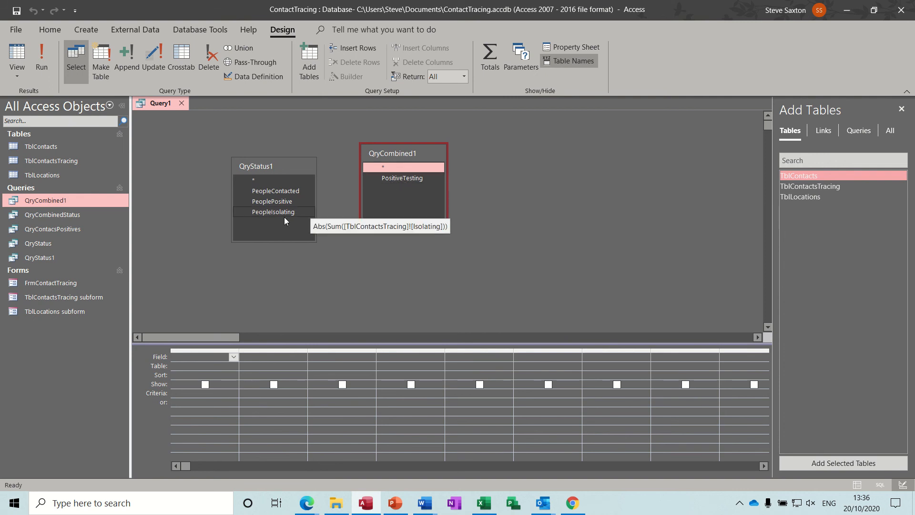
Step: Build the first column's expression as [QryCombined1]![PositiveTesting] + [QryStatus1]![PeoplePositive] with the Expression Builder, and run the query
{"action": "left_click", "coordinate": [215, 356]}
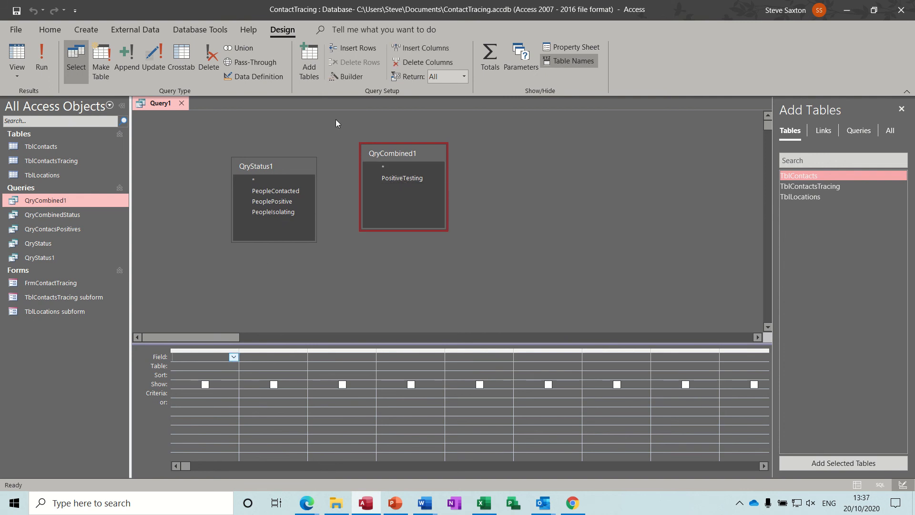
{"action": "left_click", "coordinate": [338, 78]}
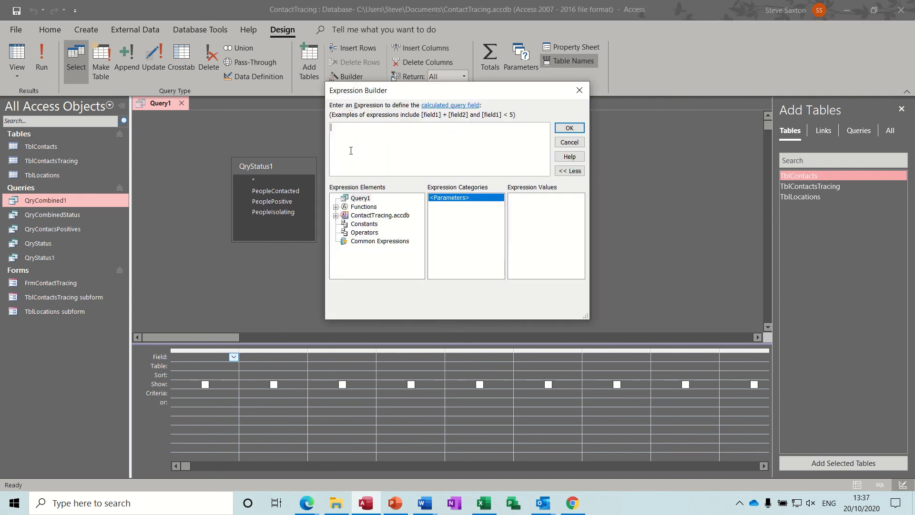
{"action": "left_click", "coordinate": [336, 215]}
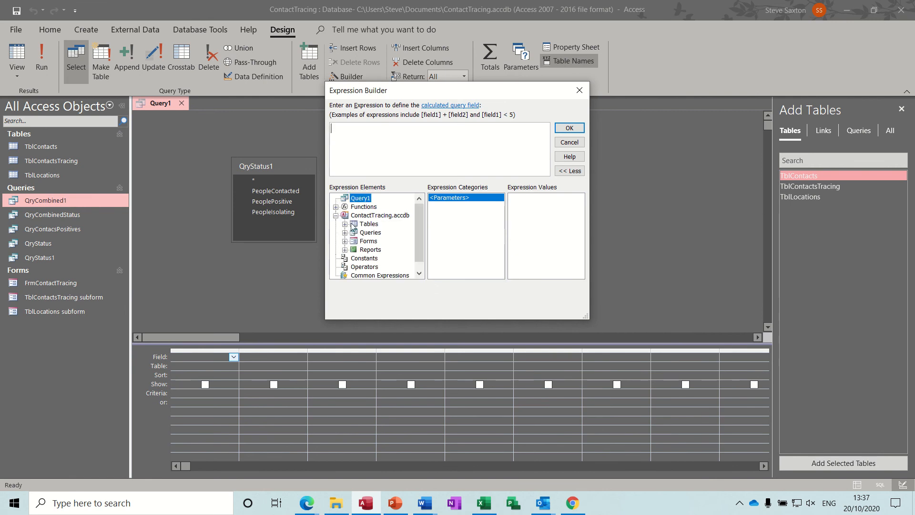
{"action": "left_click", "coordinate": [345, 233]}
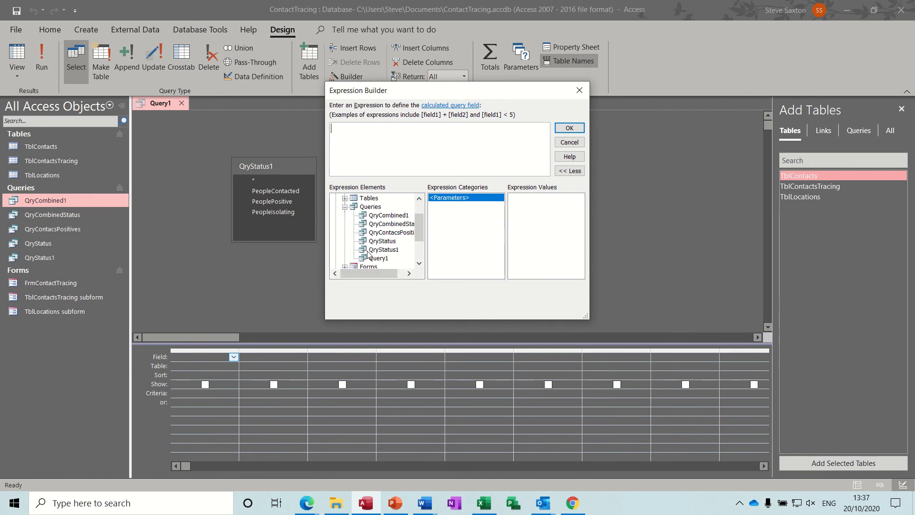
{"action": "left_click", "coordinate": [378, 215]}
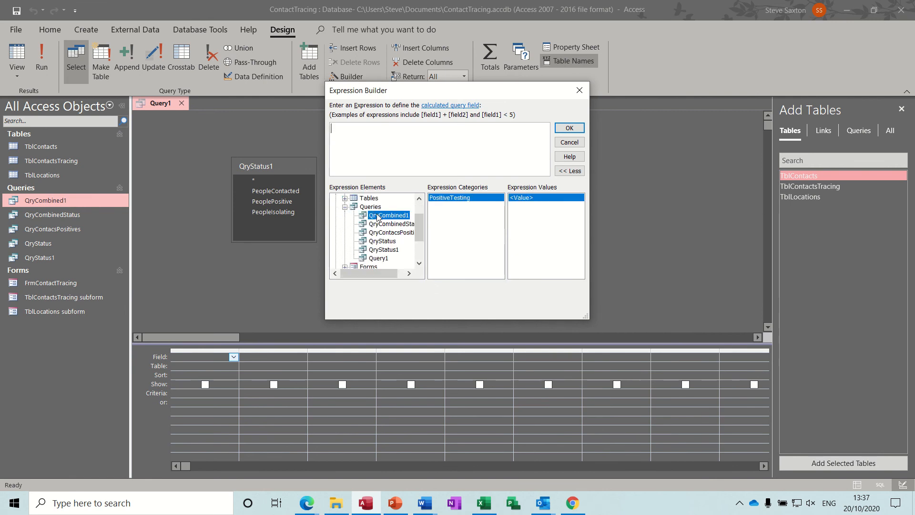
{"action": "double_click", "coordinate": [444, 199]}
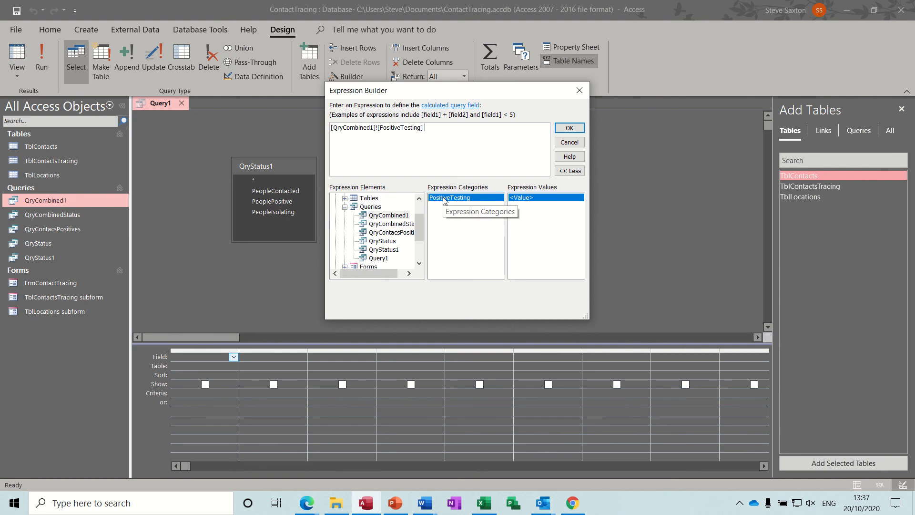
{"action": "left_click", "coordinate": [384, 249]}
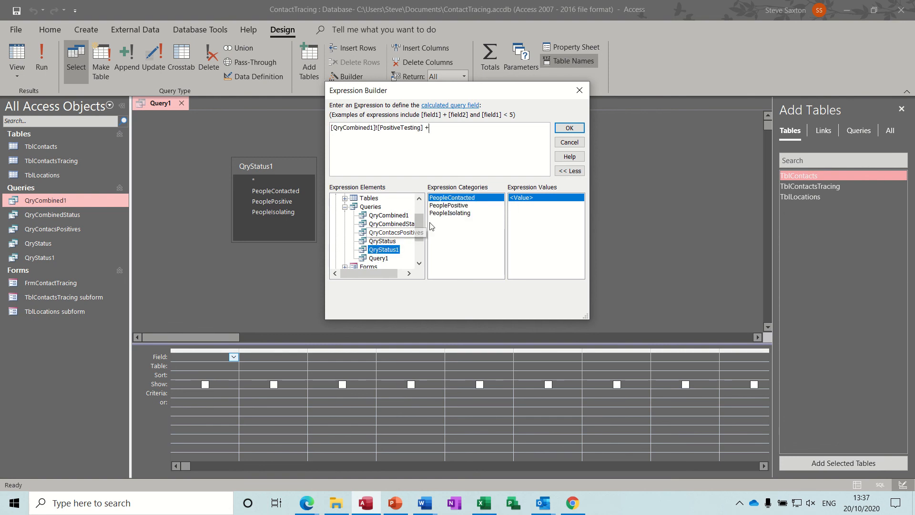
{"action": "double_click", "coordinate": [451, 205]}
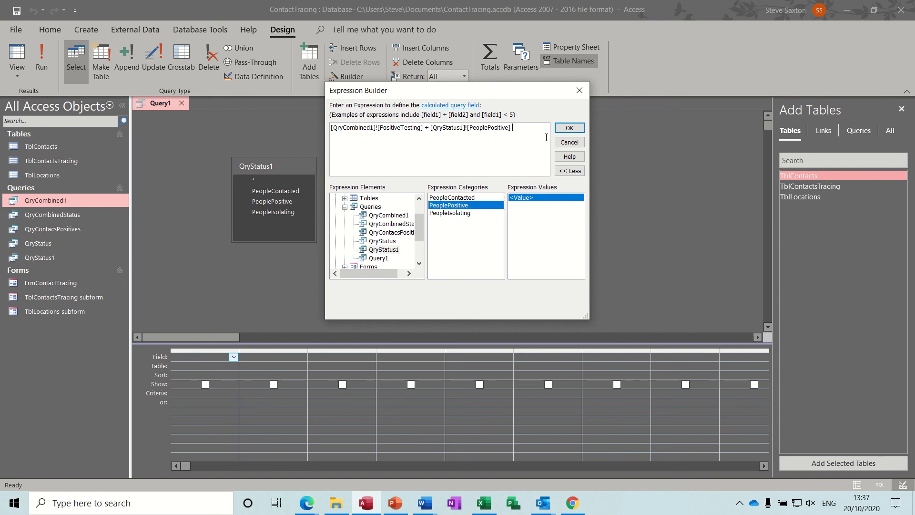
{"action": "left_click", "coordinate": [564, 127]}
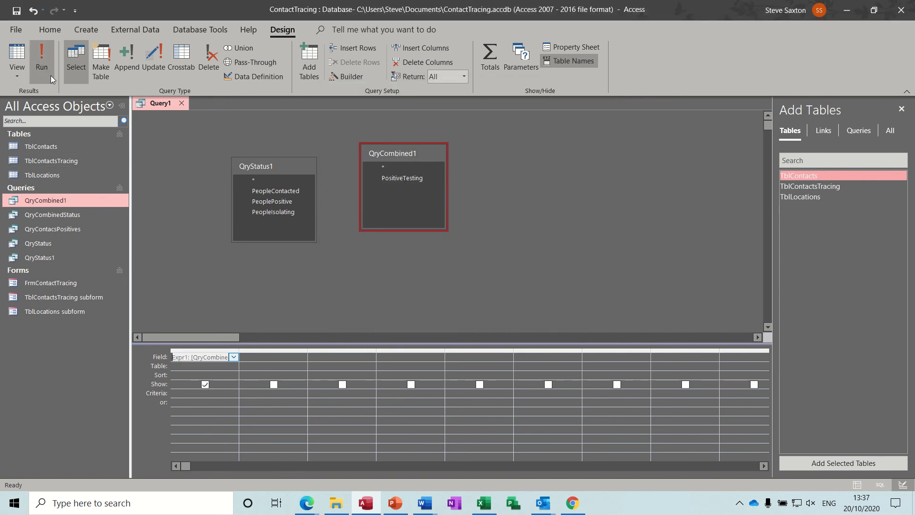
{"action": "left_click", "coordinate": [42, 59]}
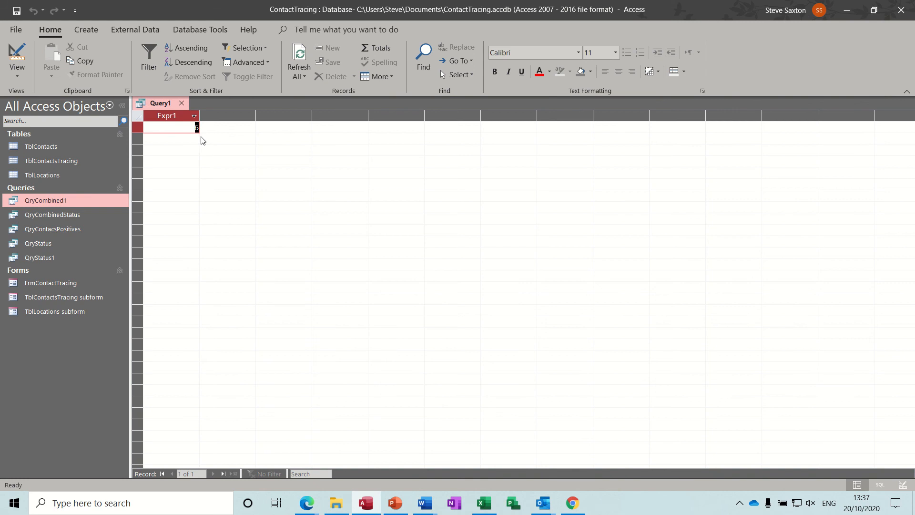
Step: Add the PeopleContacted and PeopleIsolating fields from QryStatus1 to the query design, and run the query
{"action": "left_click", "coordinate": [17, 52]}
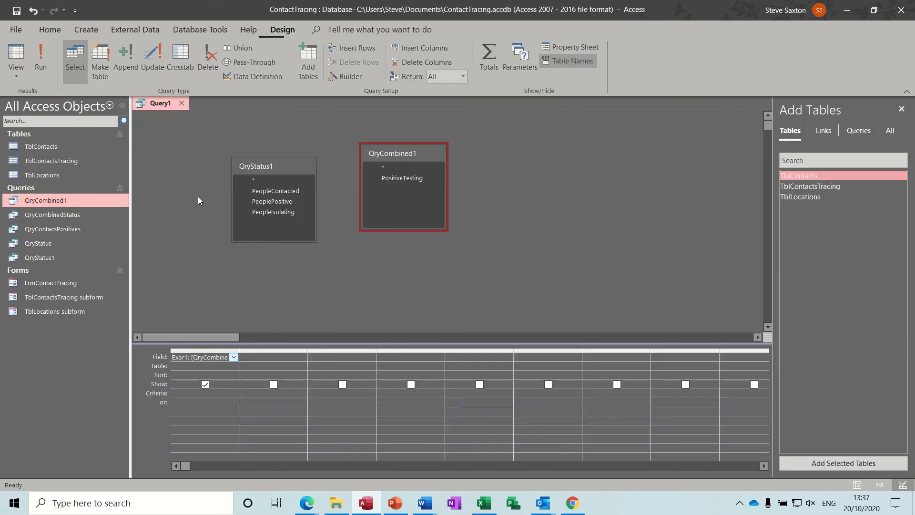
{"action": "left_click", "coordinate": [287, 191]}
{"action": "left_click_drag", "start_coordinate": [287, 195], "coordinate": [270, 359]}
{"action": "left_click_drag", "start_coordinate": [282, 212], "coordinate": [347, 356]}
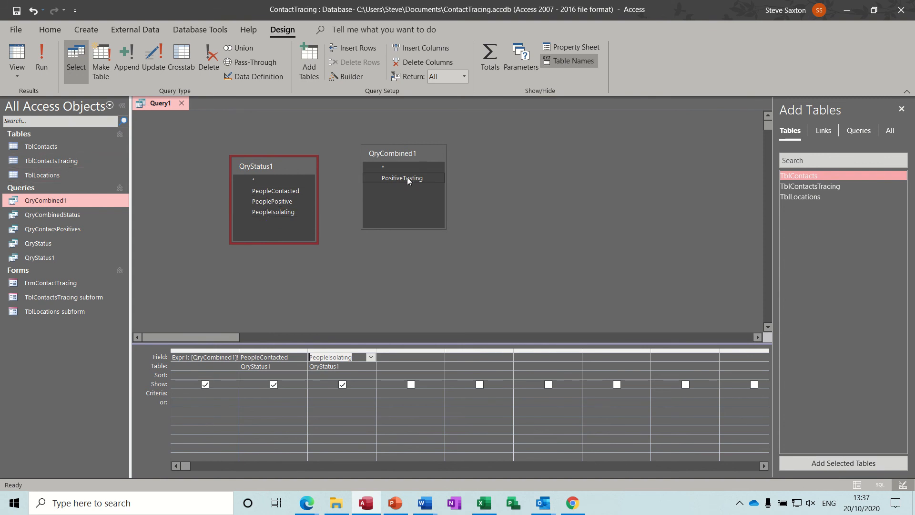
{"action": "left_click", "coordinate": [41, 56]}
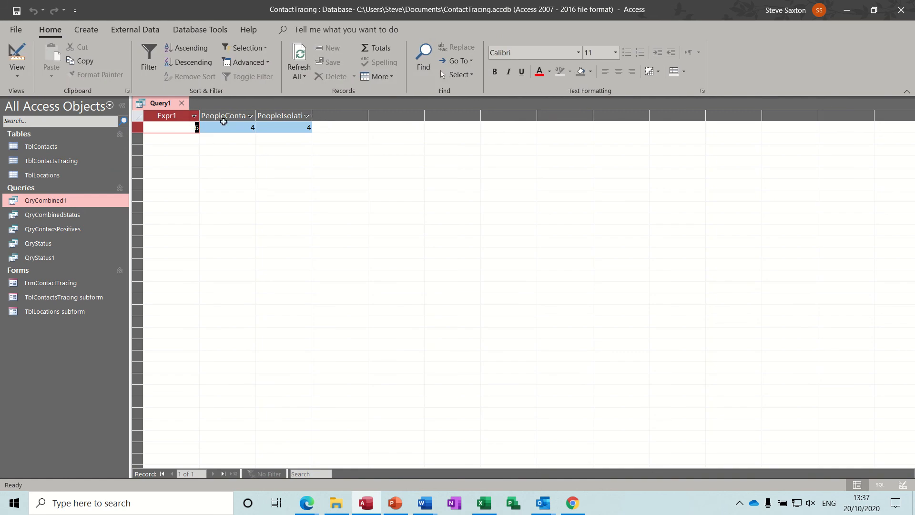
Step: Rename the calculated Expr1 column as CombinedPositive in the query design, and run the query
{"action": "left_click", "coordinate": [17, 56]}
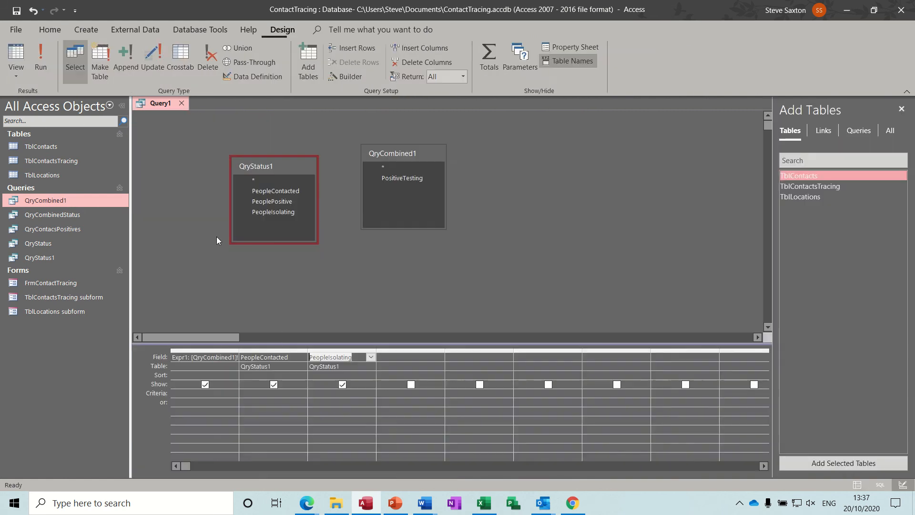
{"action": "left_click", "coordinate": [190, 356]}
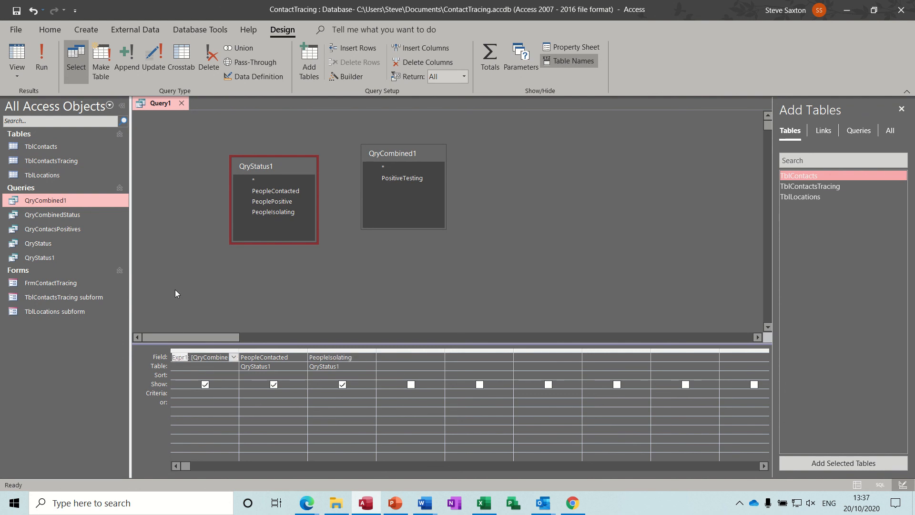
{"action": "type", "text": "CombinedPositive: [Q"}
{"action": "left_click", "coordinate": [243, 297]}
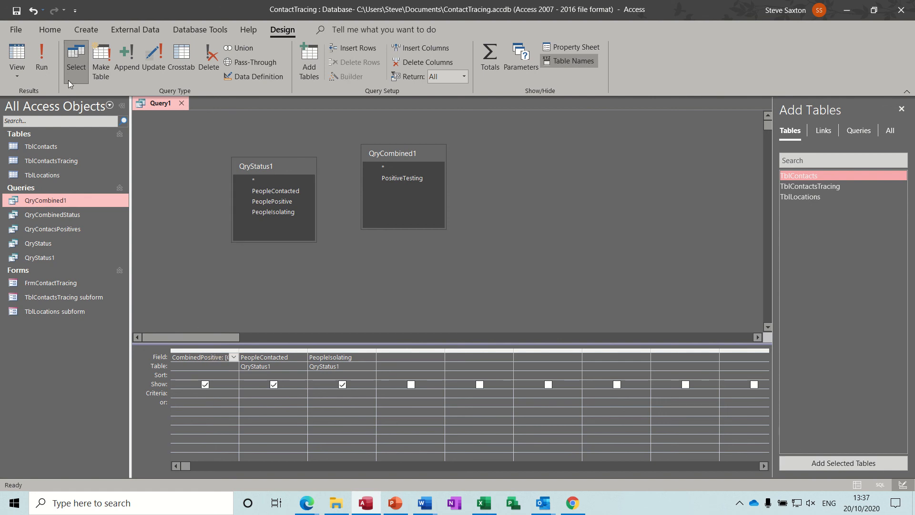
{"action": "left_click", "coordinate": [41, 57]}
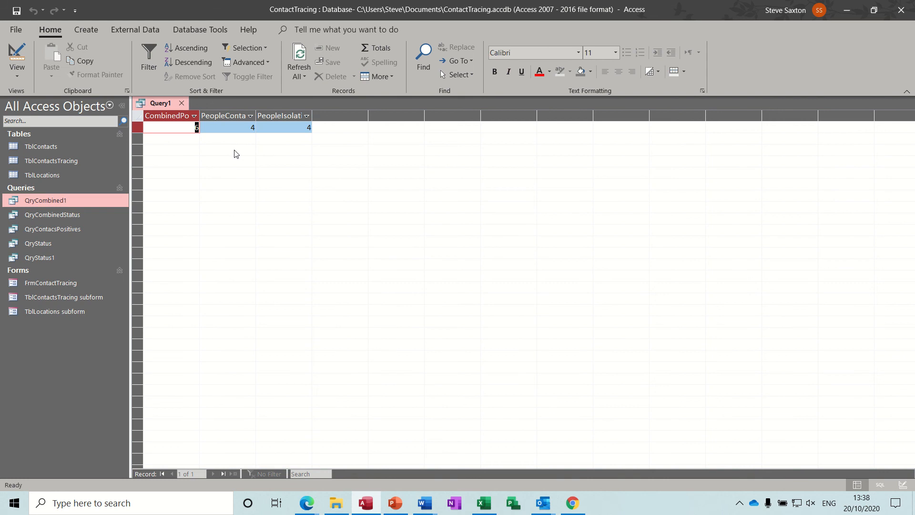
Step: Save the query as QryCombined10 and close it
{"action": "left_click", "coordinate": [17, 11]}
{"action": "type", "text": "Q"}
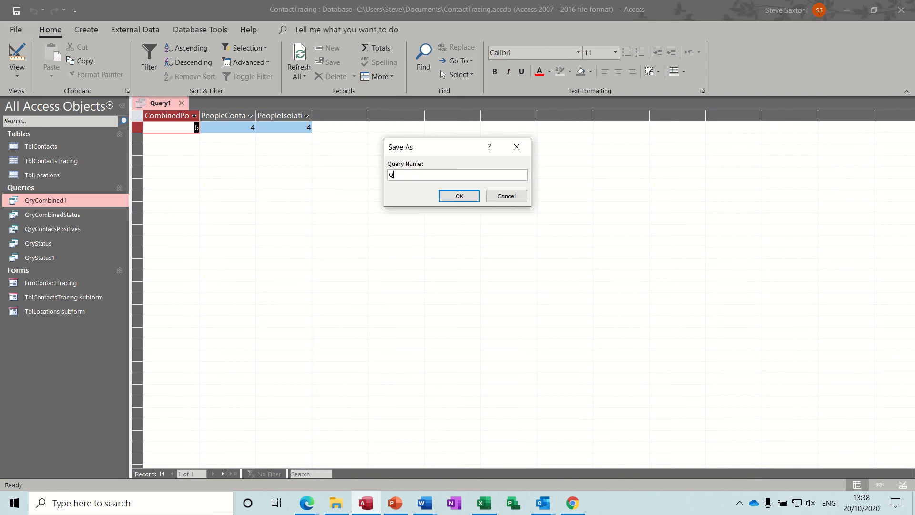
{"action": "type", "text": "ryCombined1"}
{"action": "type", "text": "0"}
{"action": "left_click", "coordinate": [458, 197]}
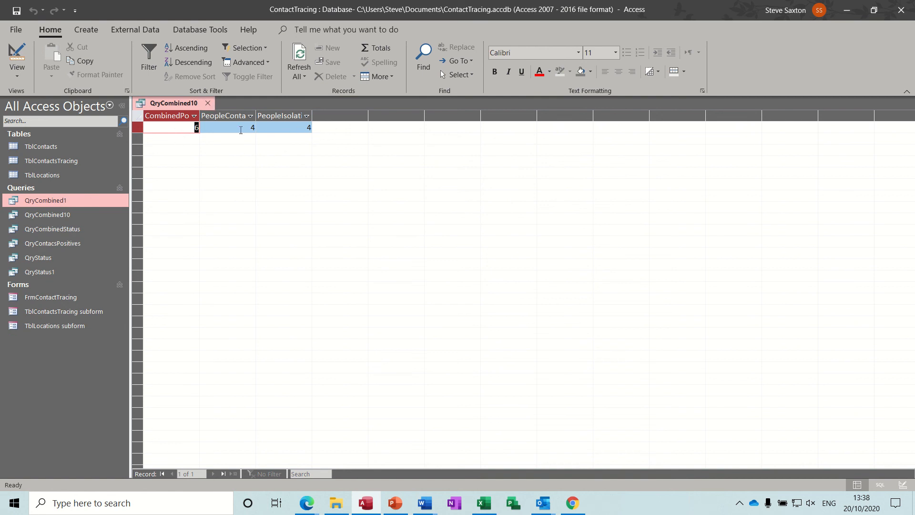
{"action": "left_click", "coordinate": [208, 103]}
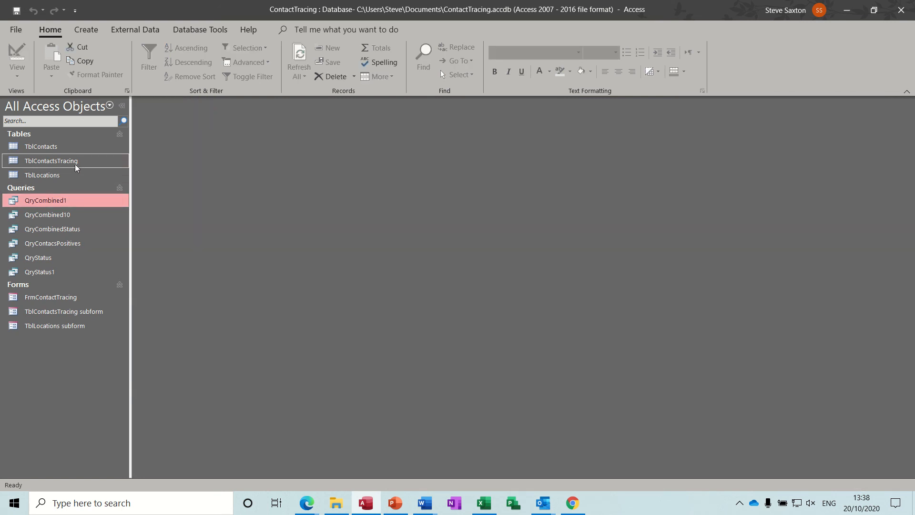
Step: Open the FrmContactTracing form to view its contact records
{"action": "double_click", "coordinate": [72, 298]}
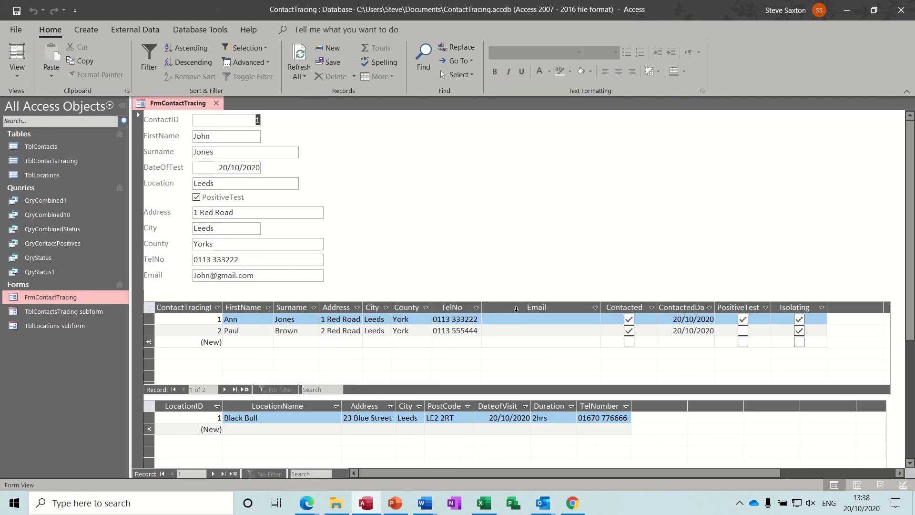